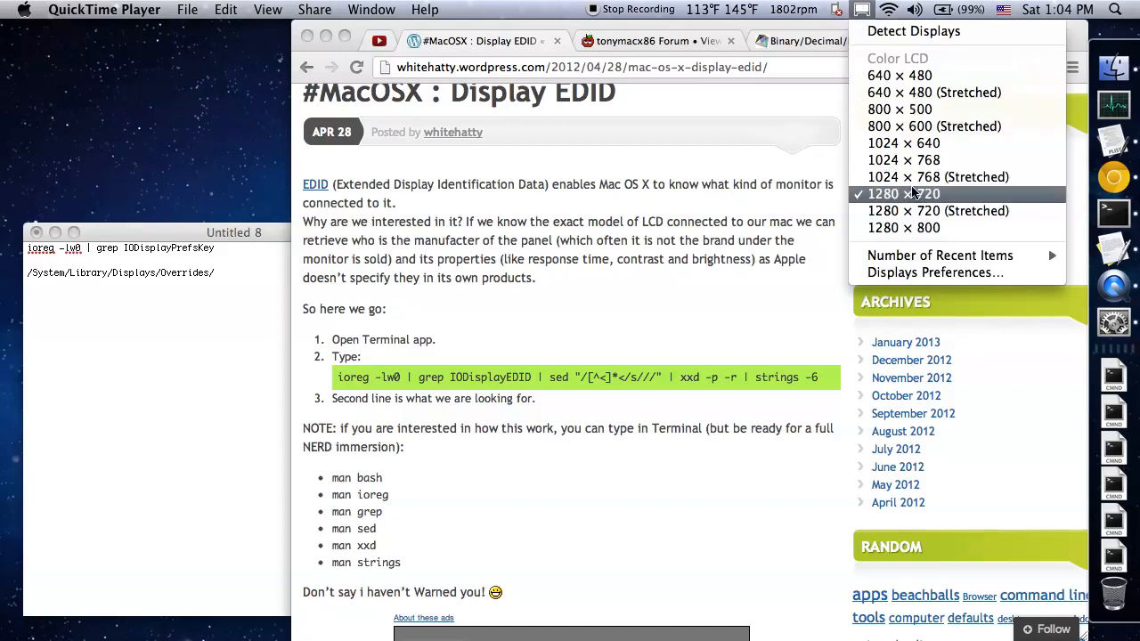
# Dismiss the display resolution list, look over the Display EDID article, and bring up the tonymacx86 forum page
pyautogui.click(811, 201)
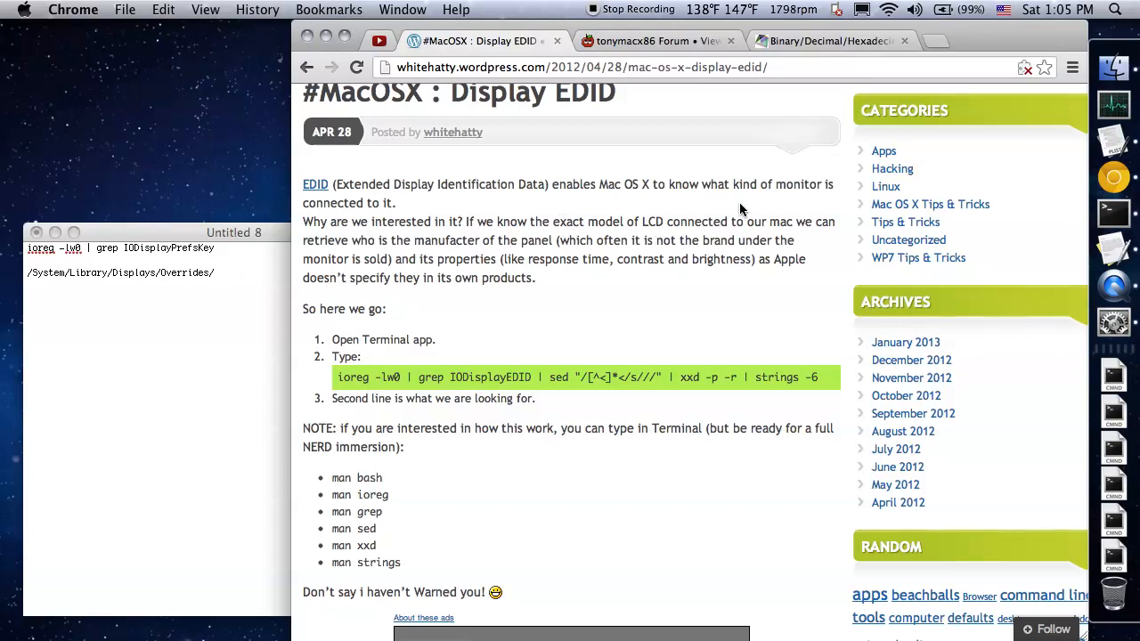
pyautogui.scroll(1, 675, 209)
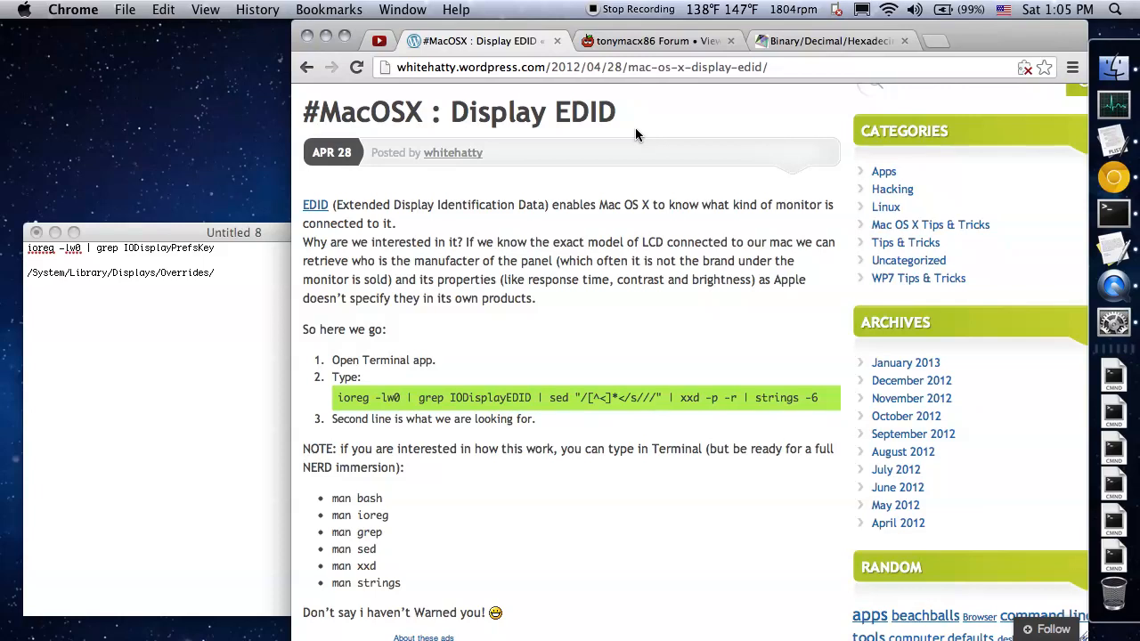
pyautogui.scroll(1, 636, 129)
pyautogui.scroll(-1, 635, 128)
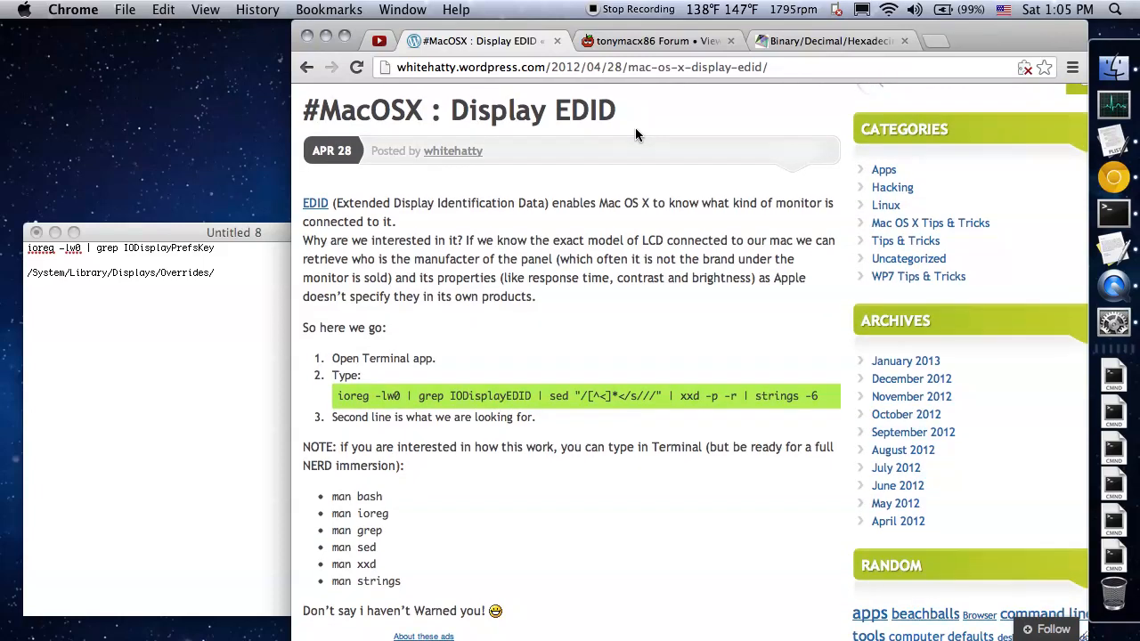
pyautogui.click(629, 42)
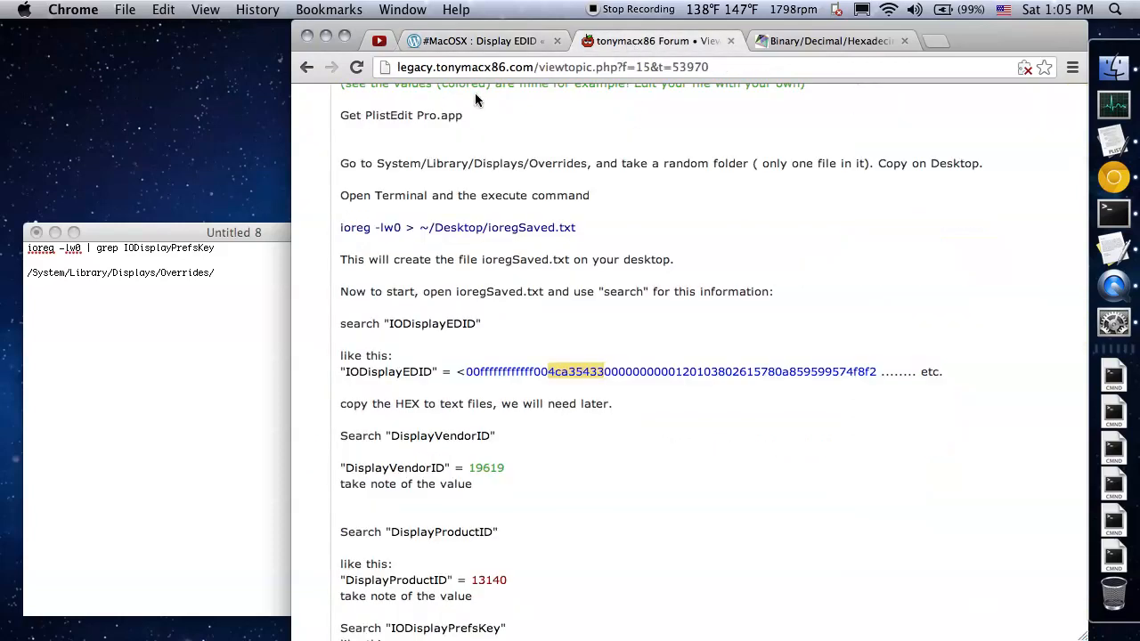
# Copy the command "ioreg -lw0 | grep IODisplayPrefsKey" from the TextEdit note and run it in Terminal
pyautogui.click(230, 249)
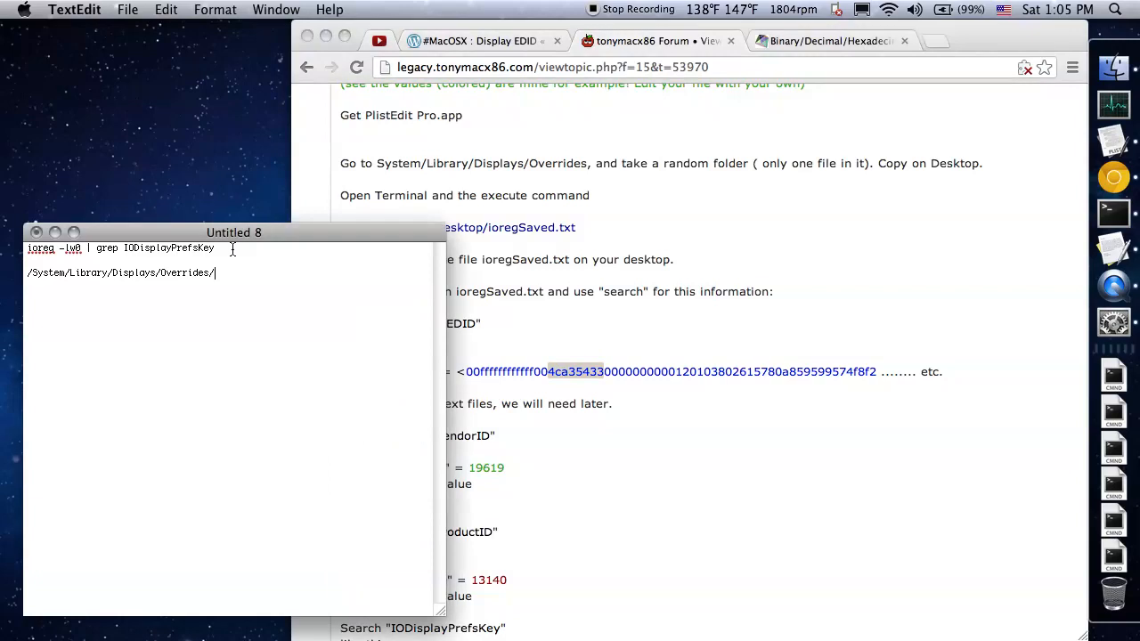
pyautogui.moveTo(231, 249); pyautogui.dragTo(74, 233)
pyautogui.press('super+c')
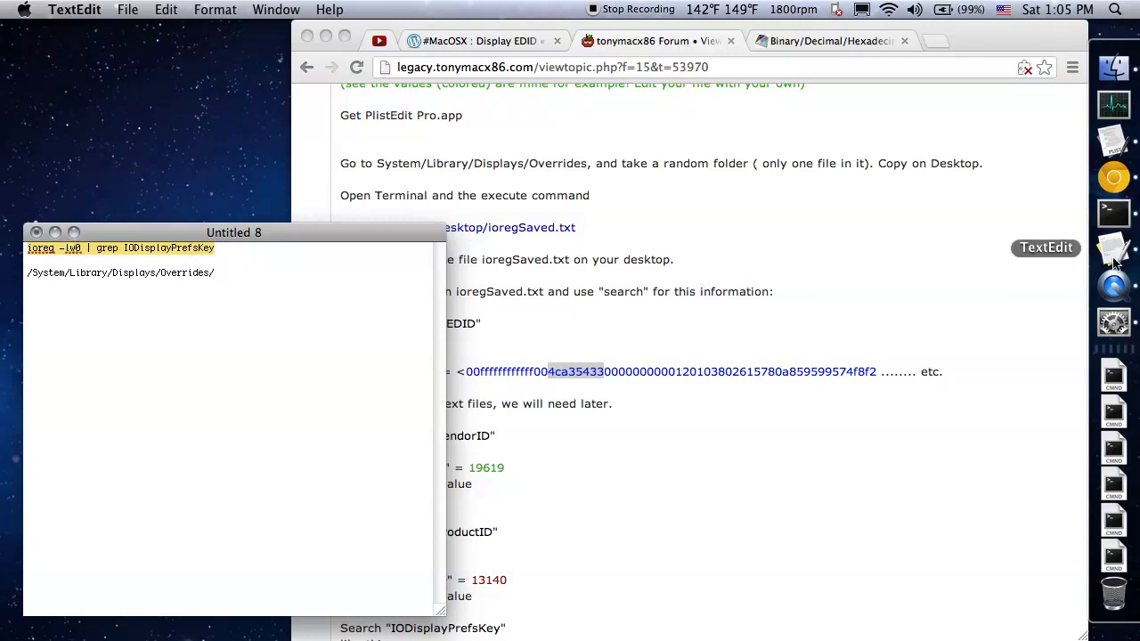
pyautogui.click(1113, 213)
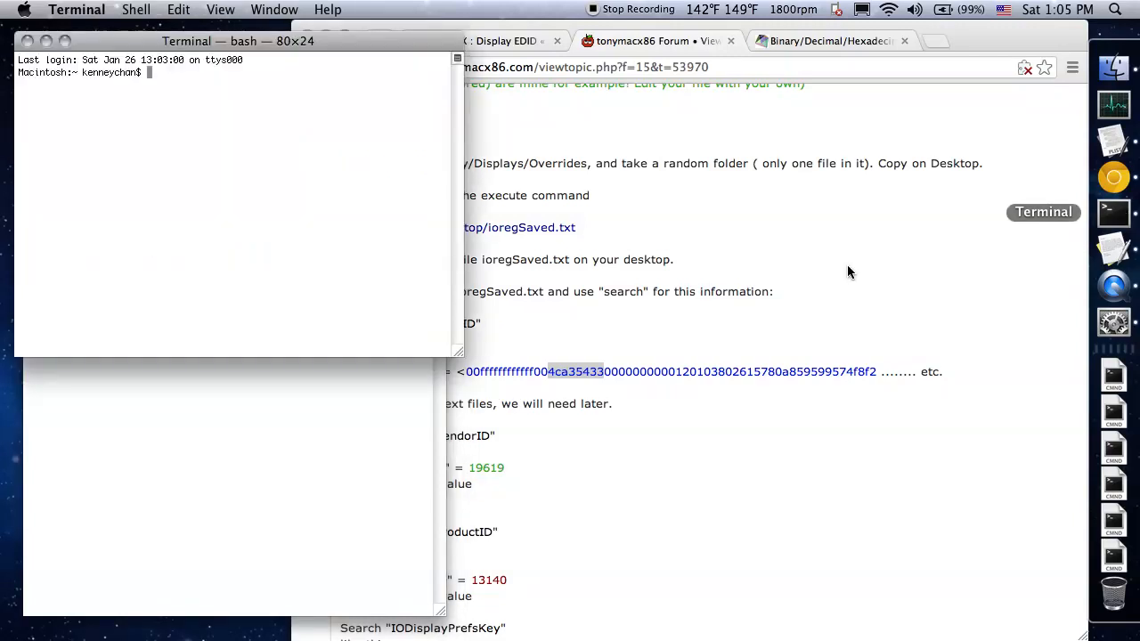
pyautogui.press('super+v')
pyautogui.press('Return')
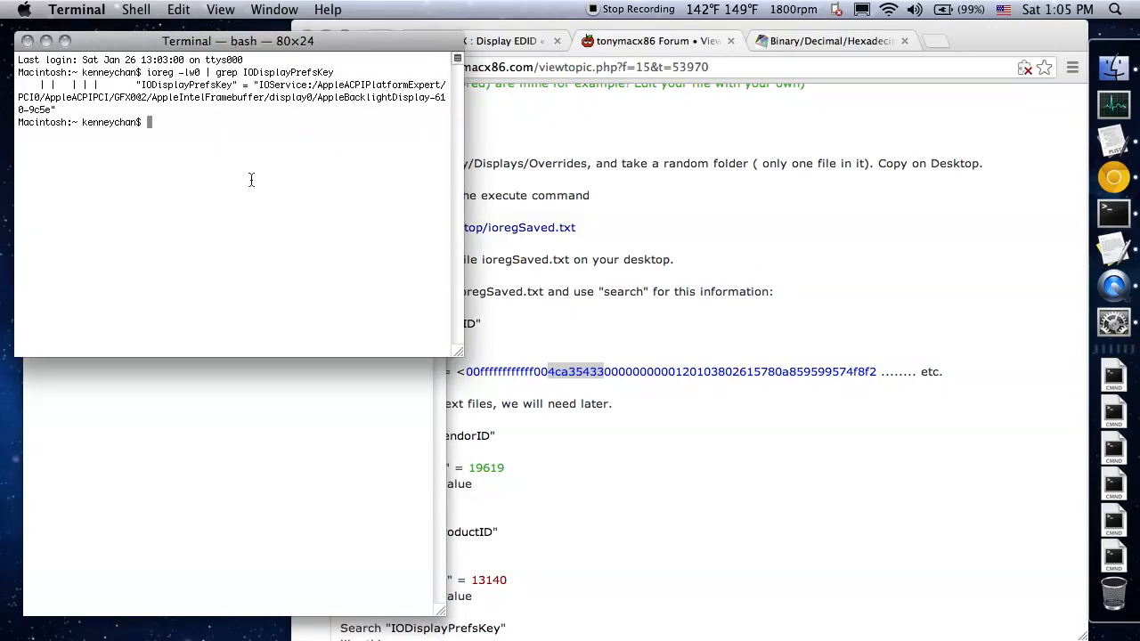
# Enlarge and reposition the Terminal window, highlighting the 610-9c5e identifier at the end of the IODisplayPrefsKey output
pyautogui.moveTo(460, 354); pyautogui.dragTo(1007, 441)
pyautogui.moveTo(864, 85); pyautogui.dragTo(907, 85)
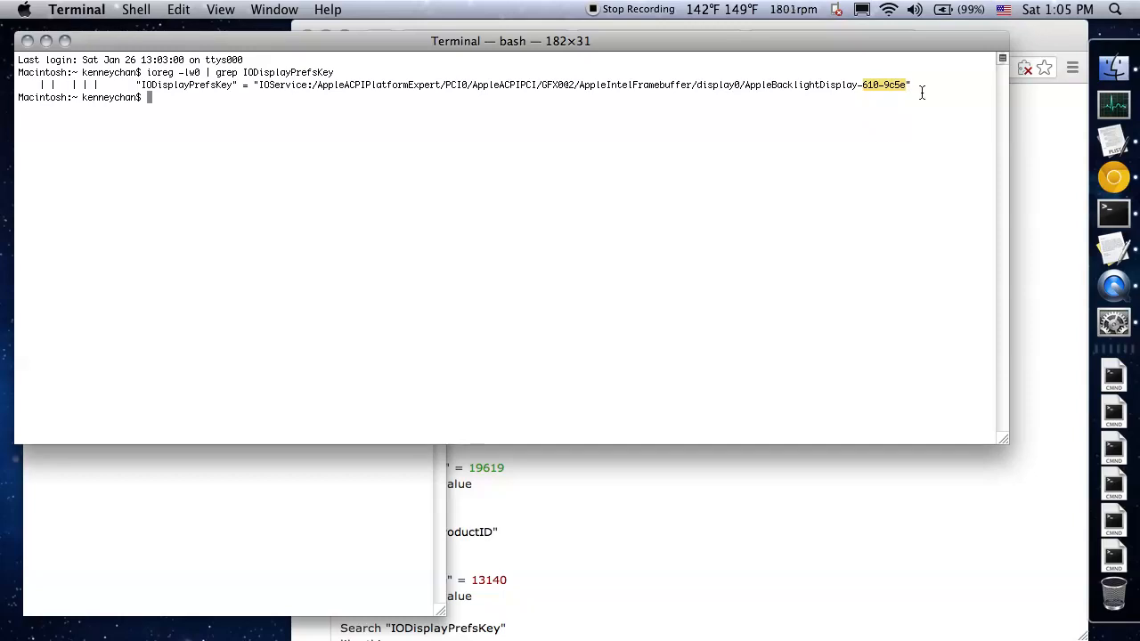
pyautogui.moveTo(802, 40); pyautogui.dragTo(844, 92)
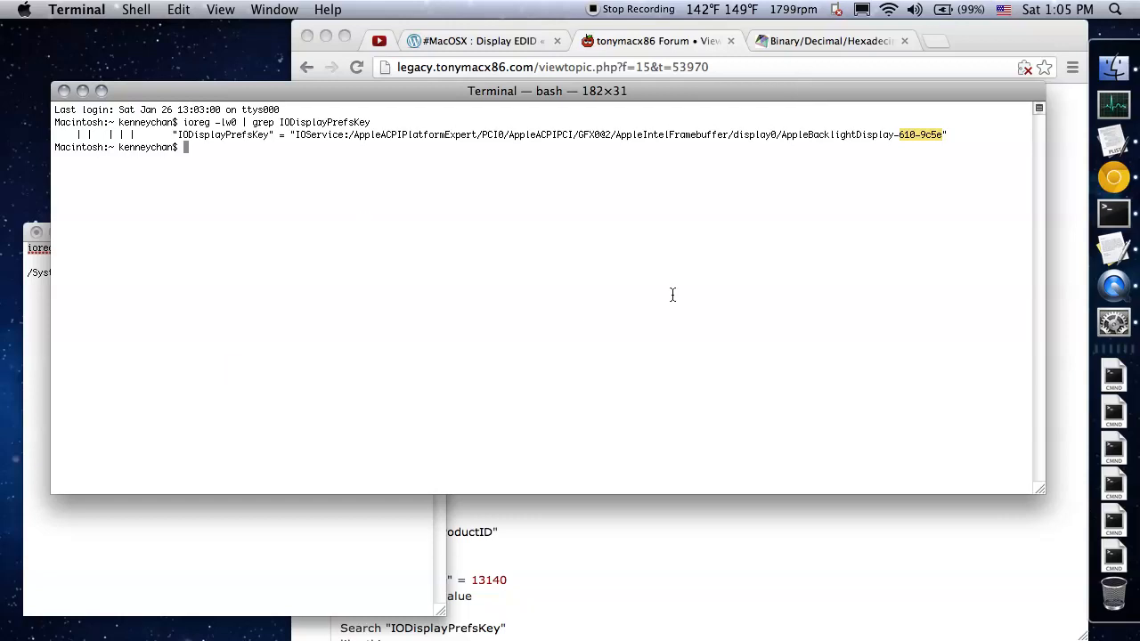
# Switch to Finder to find the System folder, and highlight the path /System/Library/Displays/Overrides/ in the TextEdit note
pyautogui.click(1114, 69)
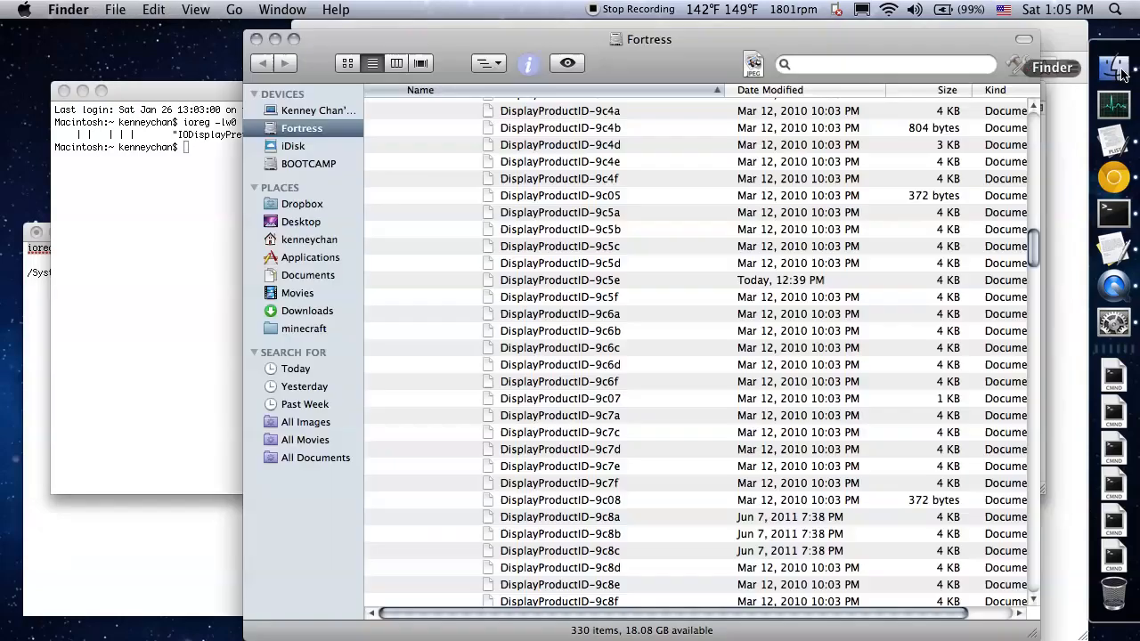
pyautogui.scroll(15, 623, 203)
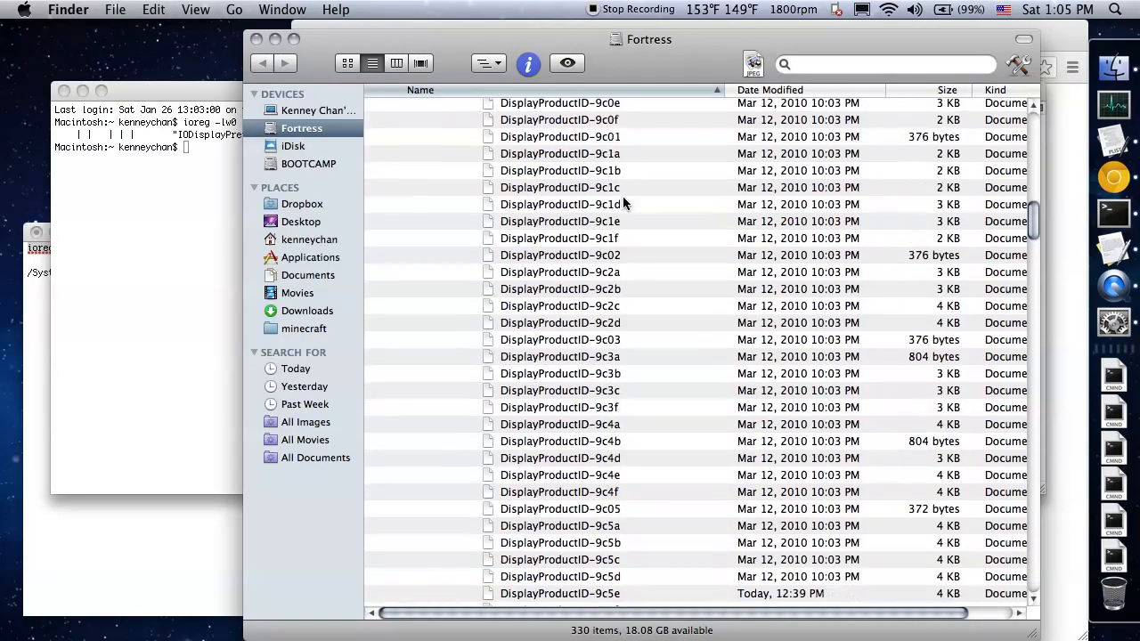
pyautogui.scroll(3, 623, 203)
pyautogui.scroll(-10, 564, 165)
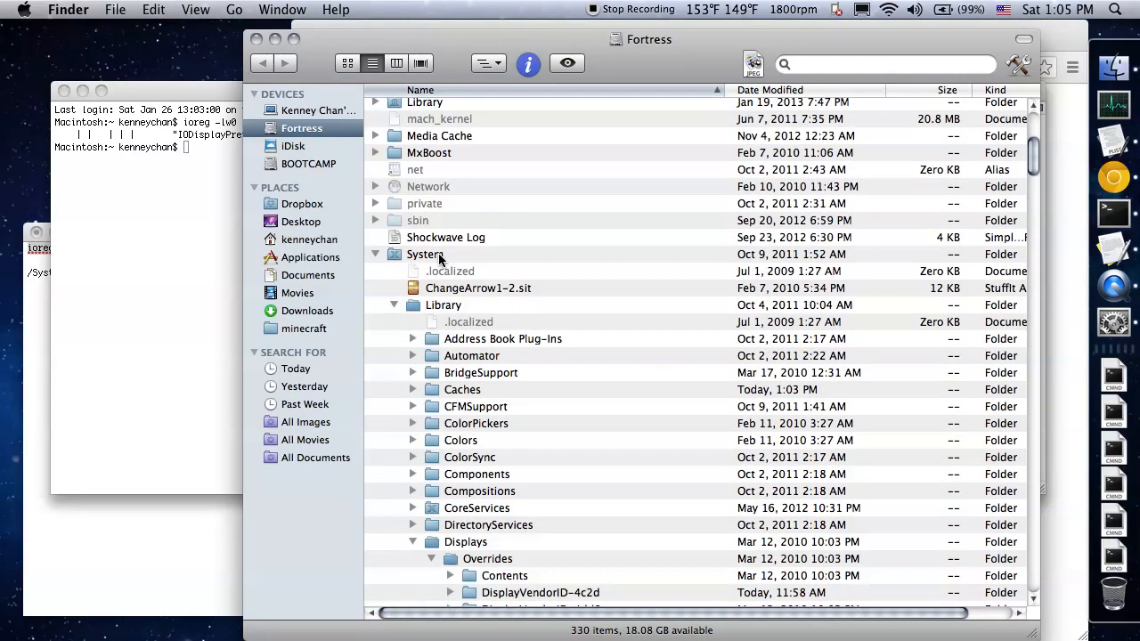
pyautogui.click(183, 520)
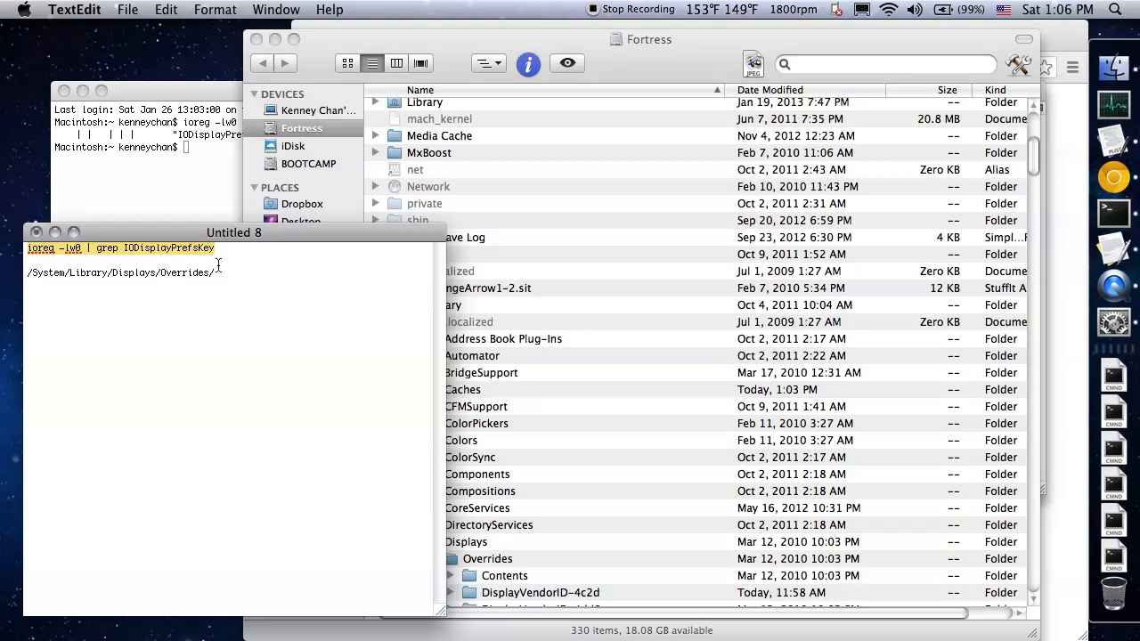
pyautogui.moveTo(216, 272); pyautogui.dragTo(25, 281)
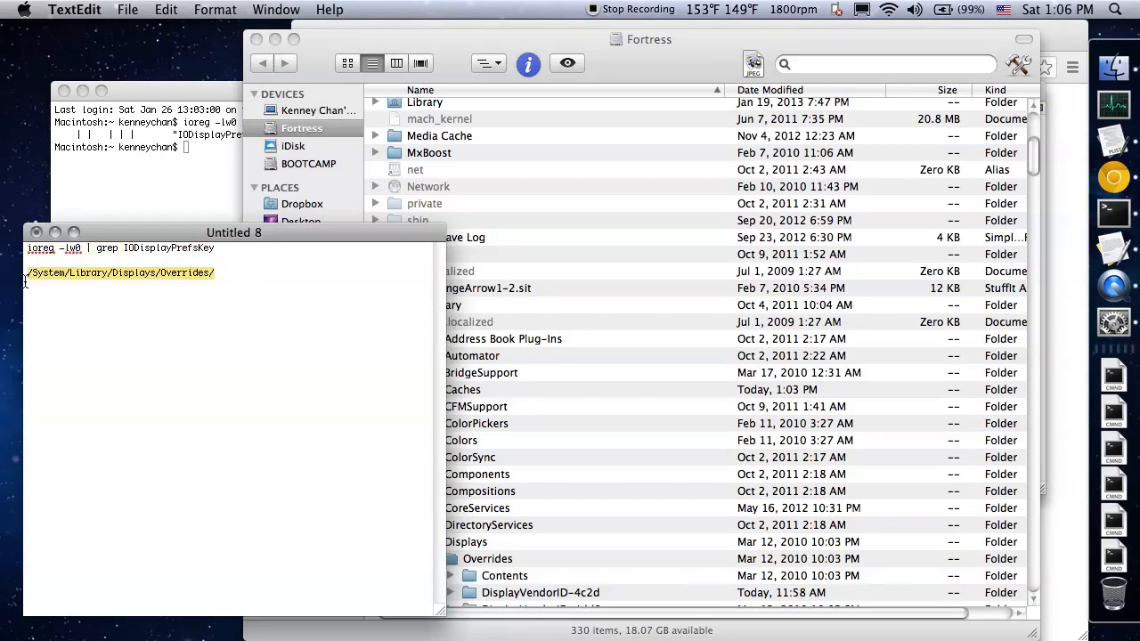
# In Finder, follow the path System, Library, Displays to the Overrides folder and its vendor subfolders
pyautogui.click(535, 198)
pyautogui.click(466, 250)
pyautogui.scroll(-3, 513, 262)
pyautogui.click(502, 249)
pyautogui.scroll(-5, 502, 249)
pyautogui.click(493, 306)
pyautogui.click(497, 323)
pyautogui.scroll(-5, 553, 312)
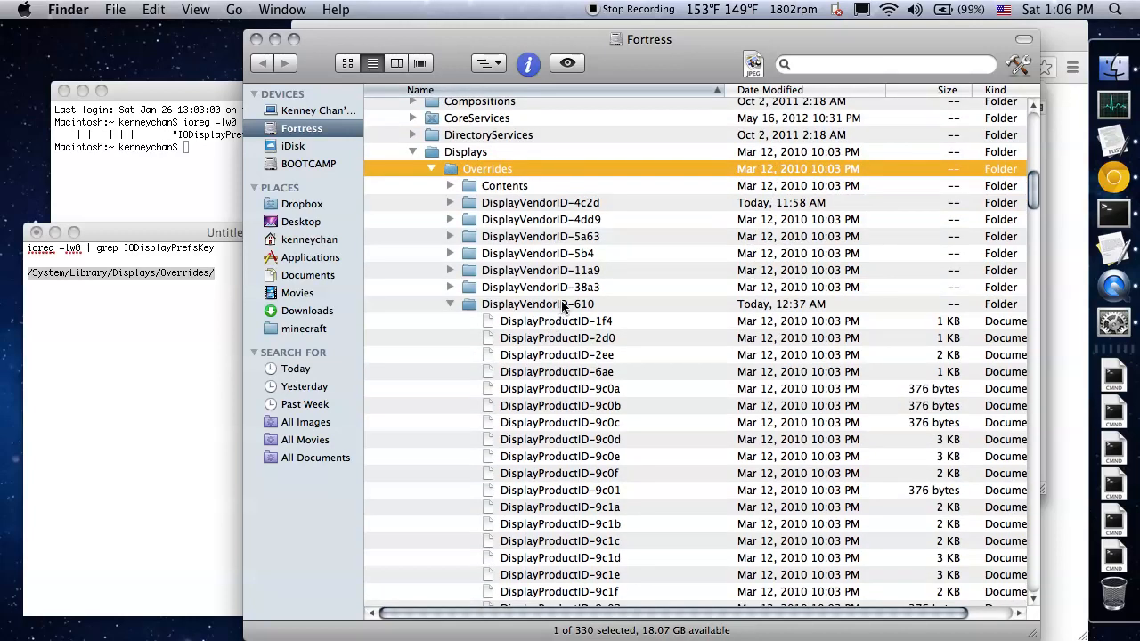
# Match the vendor code 610 in the Terminal output to the DisplayVendorID-610 folder and expand that folder in Finder
pyautogui.click(497, 307)
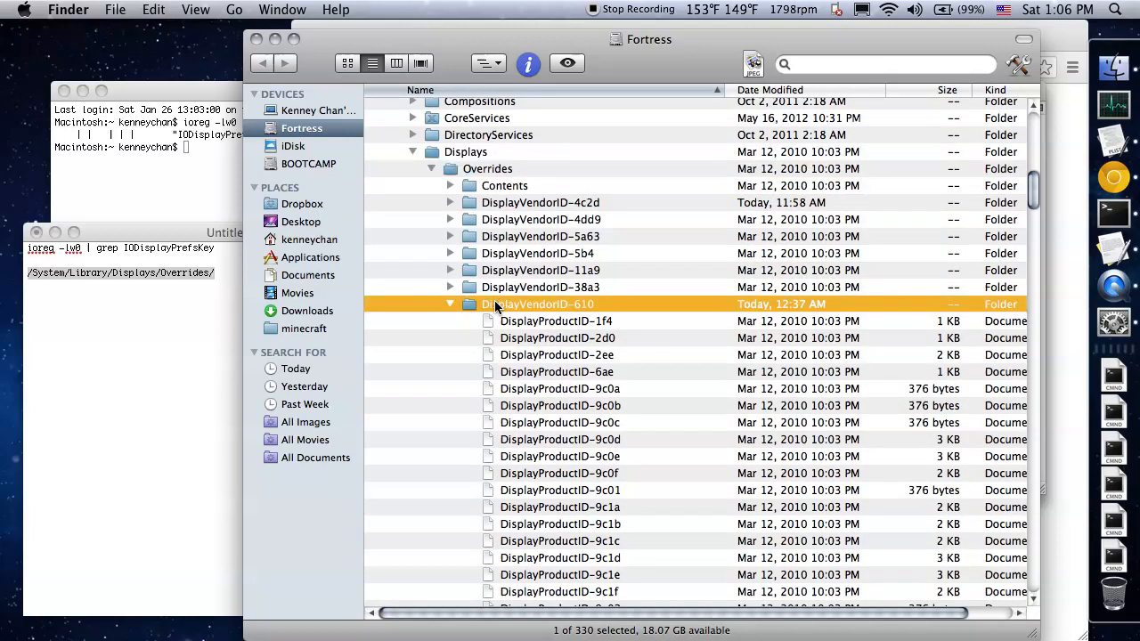
pyautogui.press('Left')
pyautogui.click(145, 208)
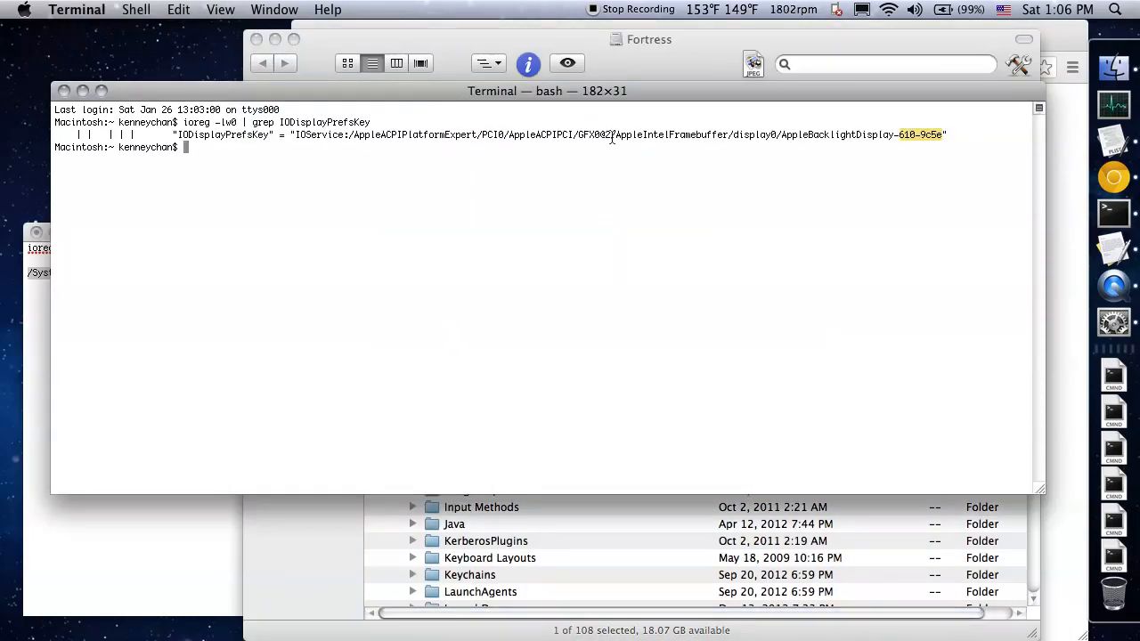
pyautogui.click(915, 138)
pyautogui.doubleClick(915, 135)
pyautogui.click(312, 510)
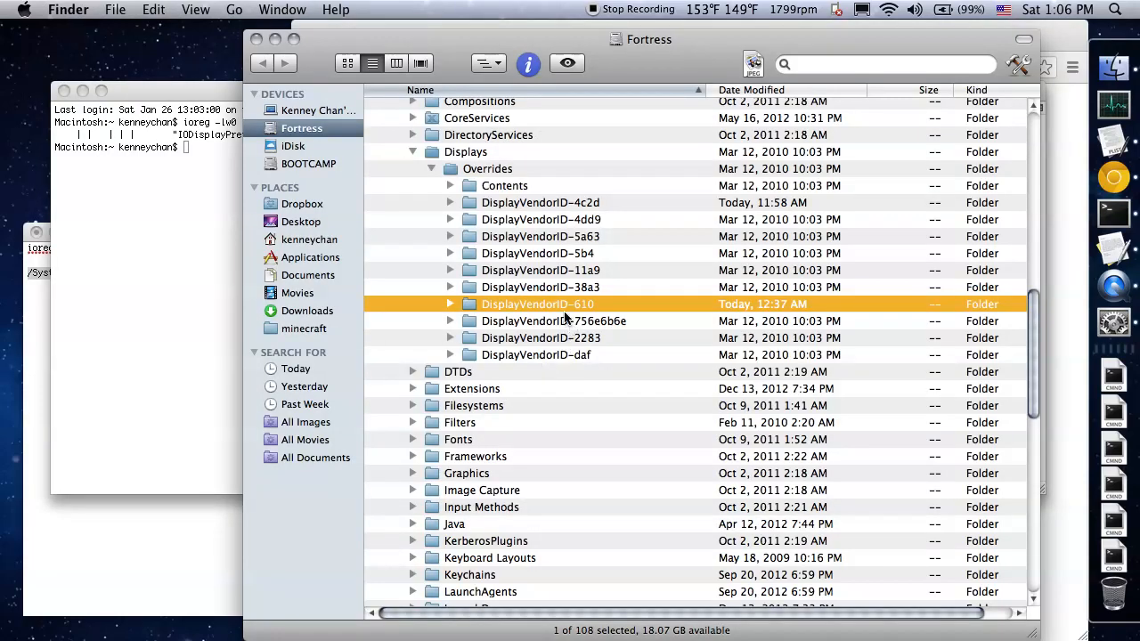
pyautogui.press('Right')
pyautogui.scroll(-5, 602, 325)
pyautogui.scroll(3, 604, 324)
# Highlight the product code 9c5e in the Terminal output and open the matching DisplayProductID-9c5e file from Finder
pyautogui.click(176, 304)
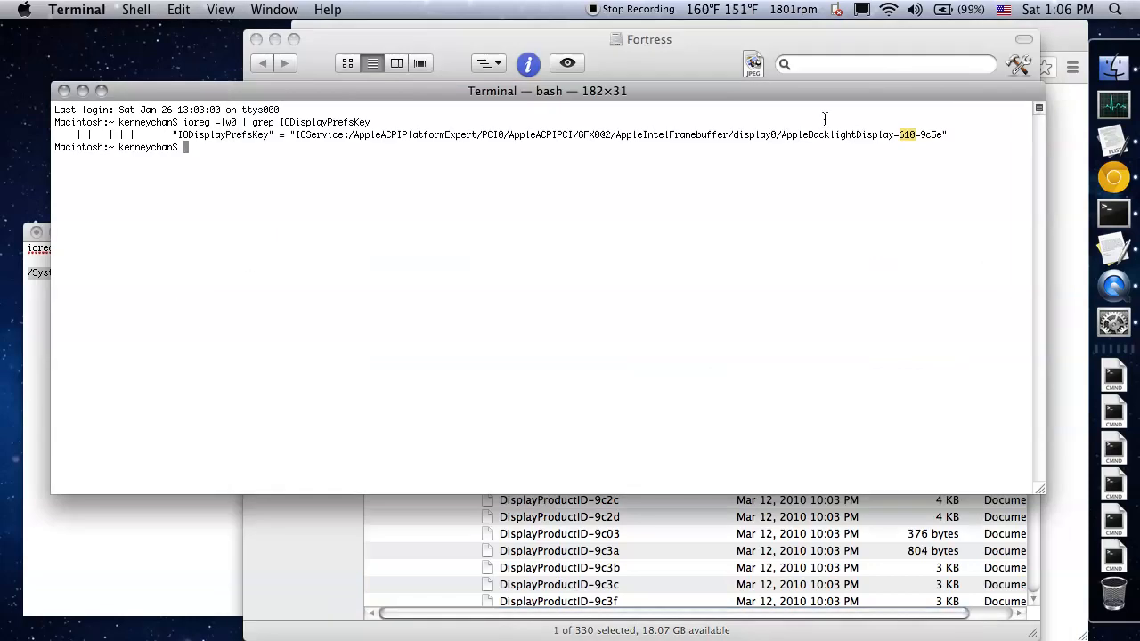
pyautogui.doubleClick(933, 135)
pyautogui.click(704, 522)
pyautogui.scroll(-8, 681, 499)
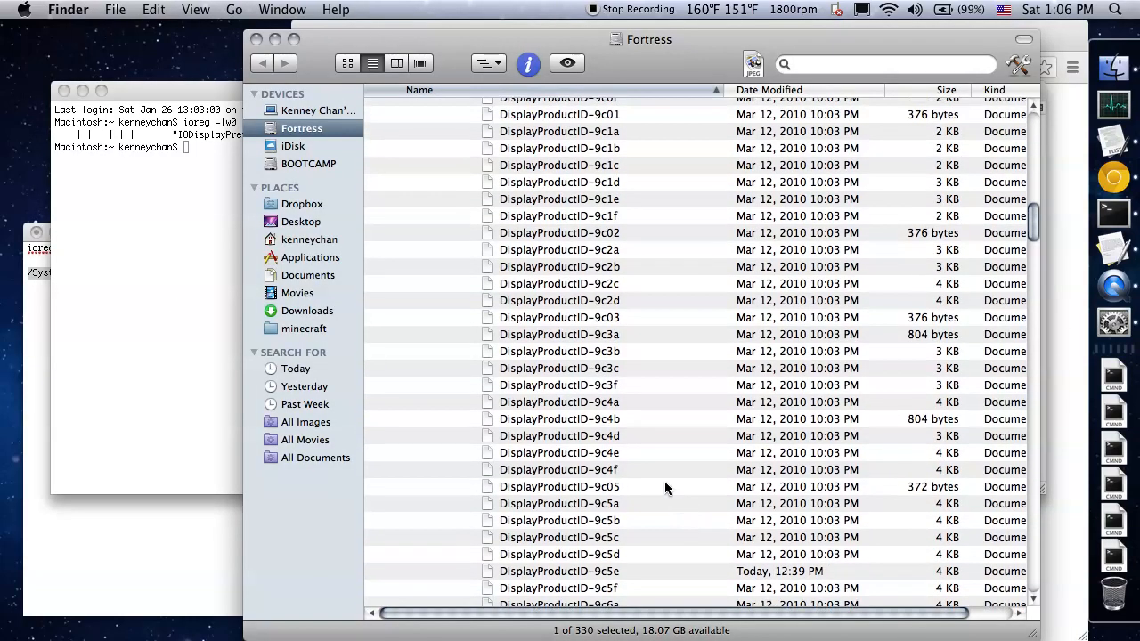
pyautogui.scroll(-4, 632, 425)
pyautogui.click(624, 446)
pyautogui.scroll(-5, 640, 442)
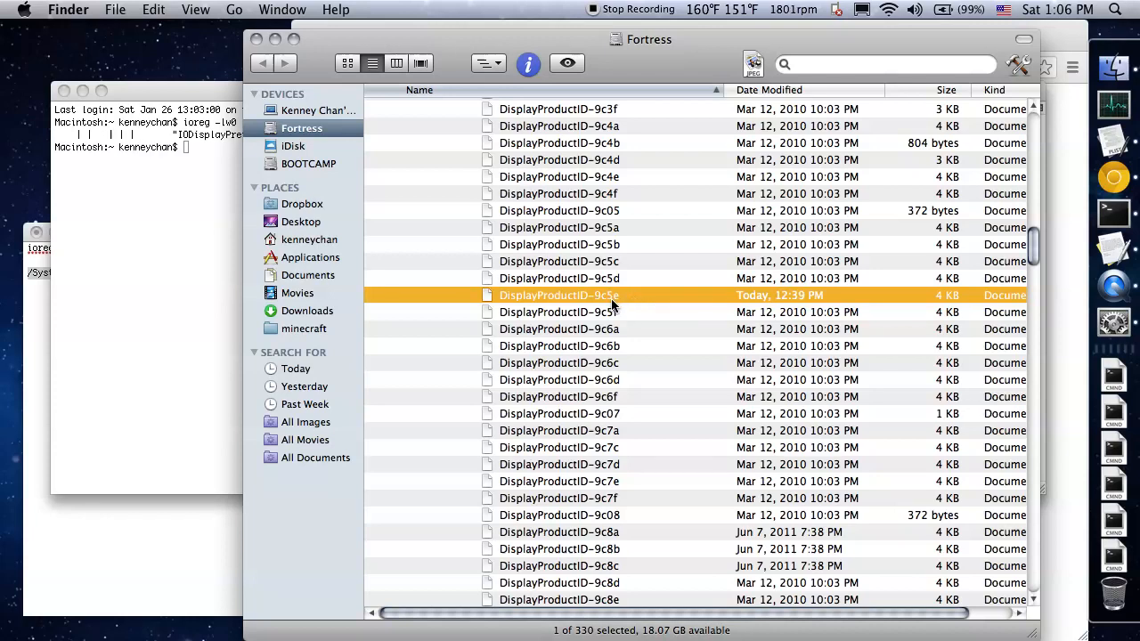
pyautogui.doubleClick(622, 297)
# Enlarge the DisplayProductID-9c5e property list window and expand its scale-resolutions array
pyautogui.scroll(-1, 554, 287)
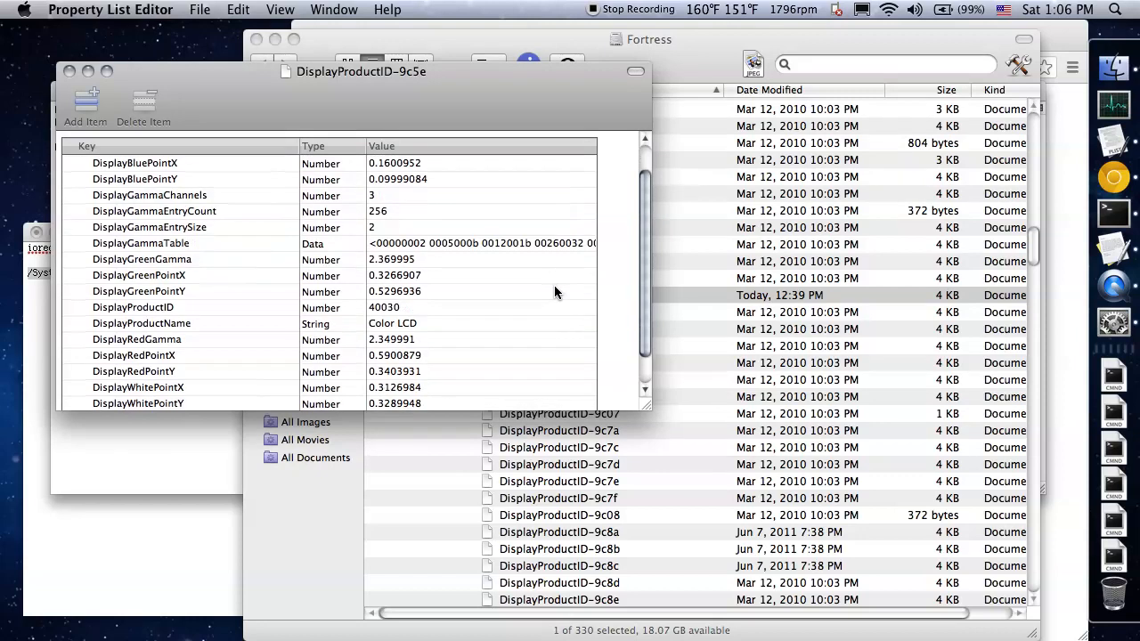
pyautogui.scroll(2, 554, 293)
pyautogui.moveTo(644, 405); pyautogui.dragTo(839, 575)
pyautogui.click(180, 467)
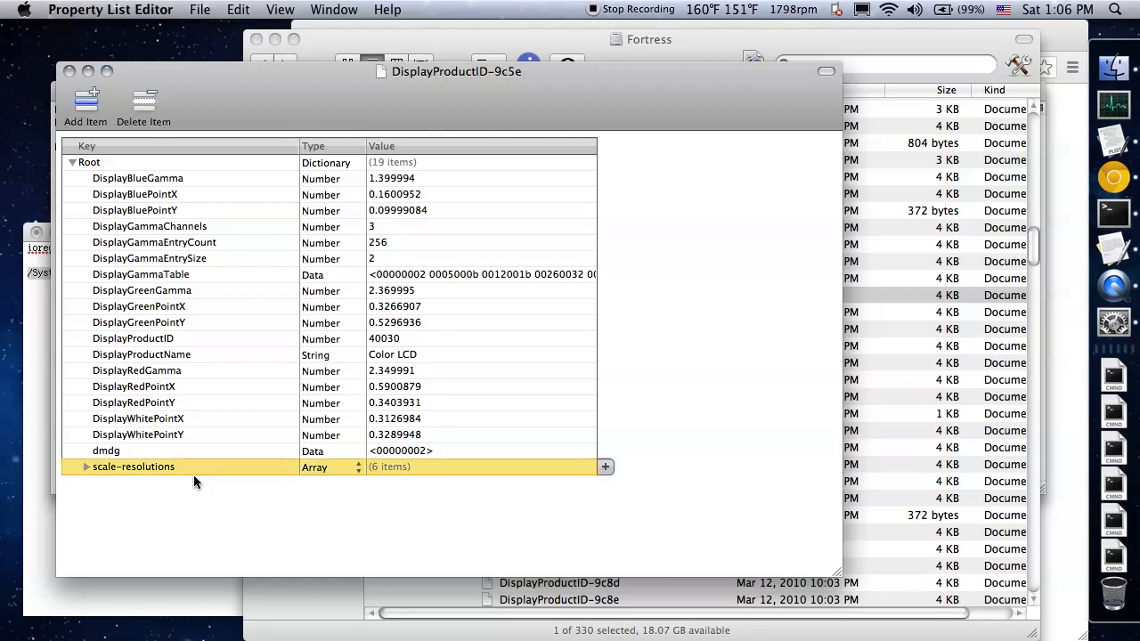
pyautogui.press('Right')
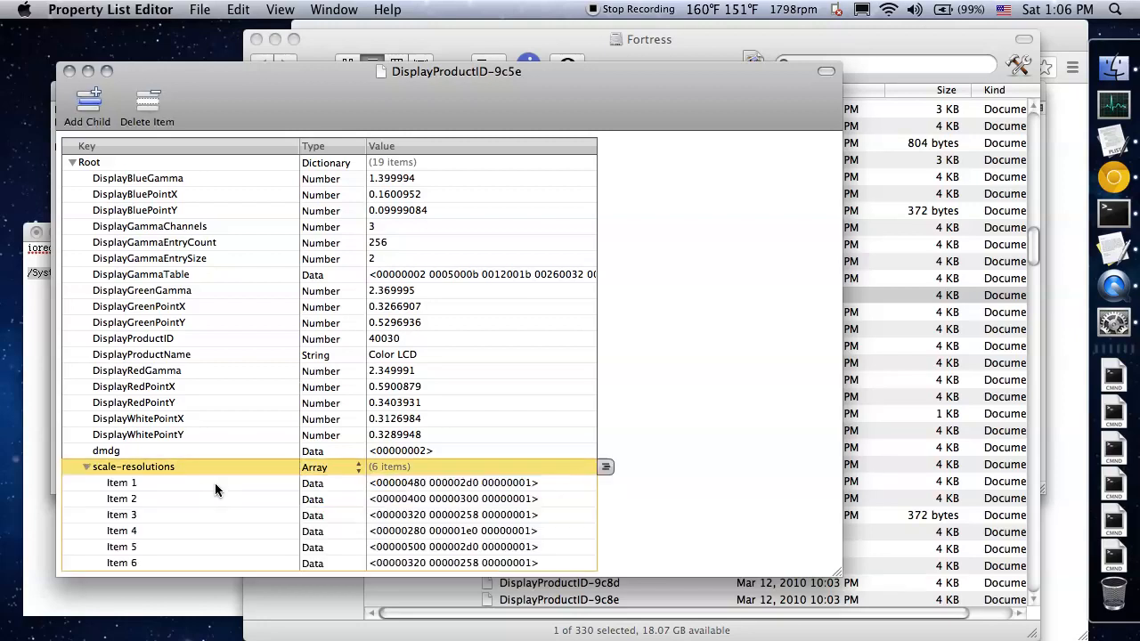
# Examine the data values of Items 1 to 4 in the scale-resolutions array
pyautogui.click(311, 483)
pyautogui.click(183, 483)
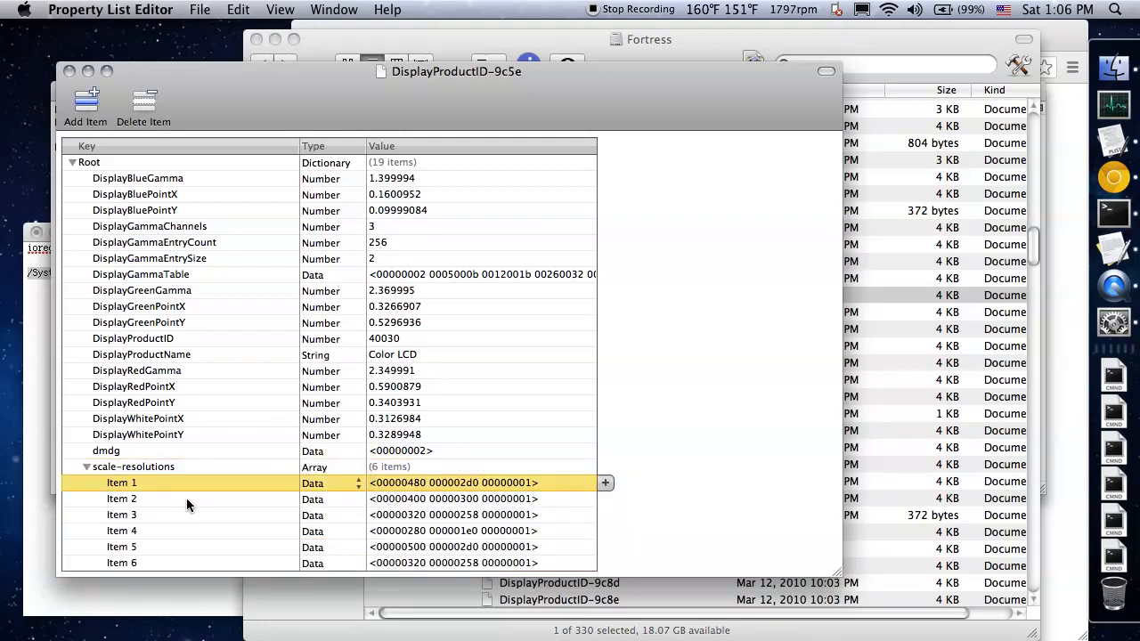
pyautogui.press('Down')
pyautogui.press('Down')
pyautogui.press('Down')
pyautogui.press('Up')
pyautogui.press('Up')
pyautogui.press('Up')
# Check the list of available display resolutions against the scale-resolutions entries, and select Item 6
pyautogui.click(863, 9)
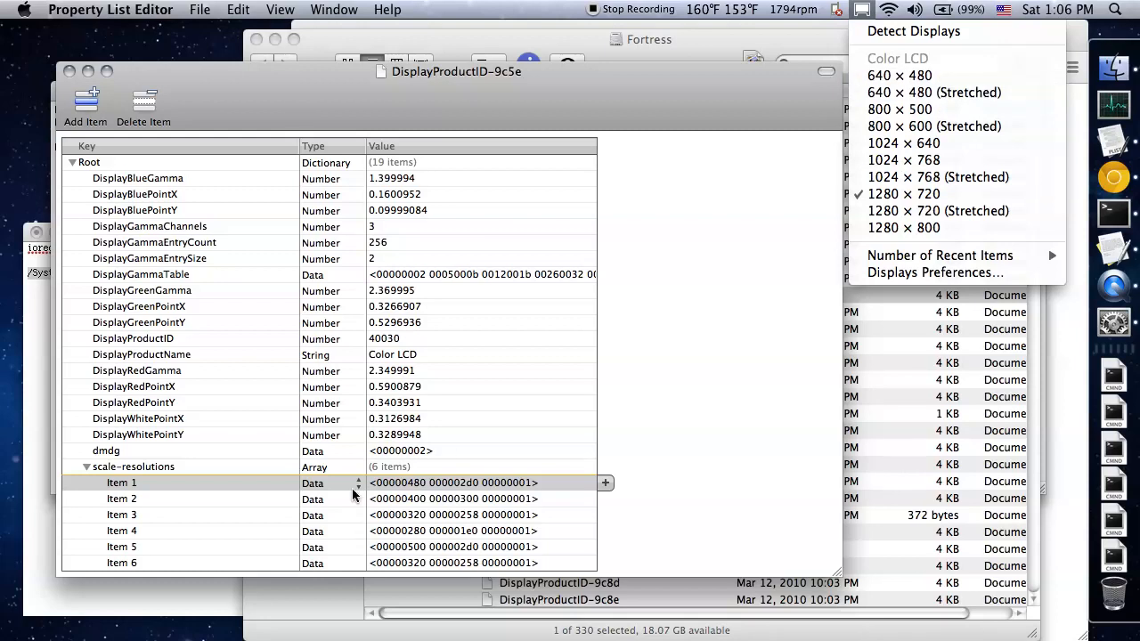
pyautogui.click(215, 492)
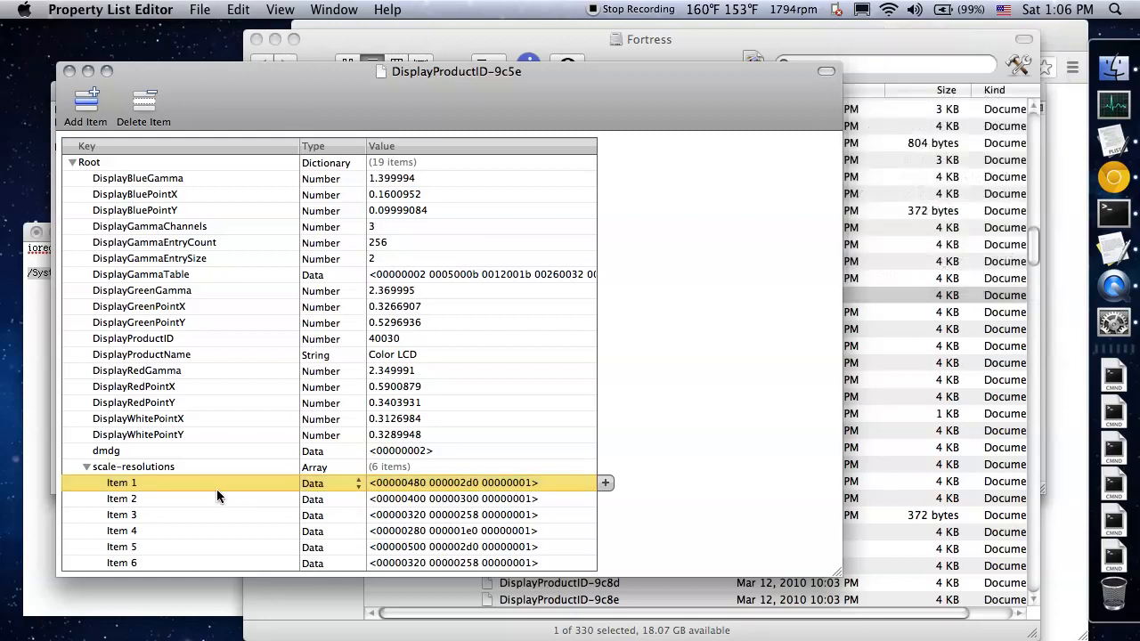
pyautogui.click(412, 565)
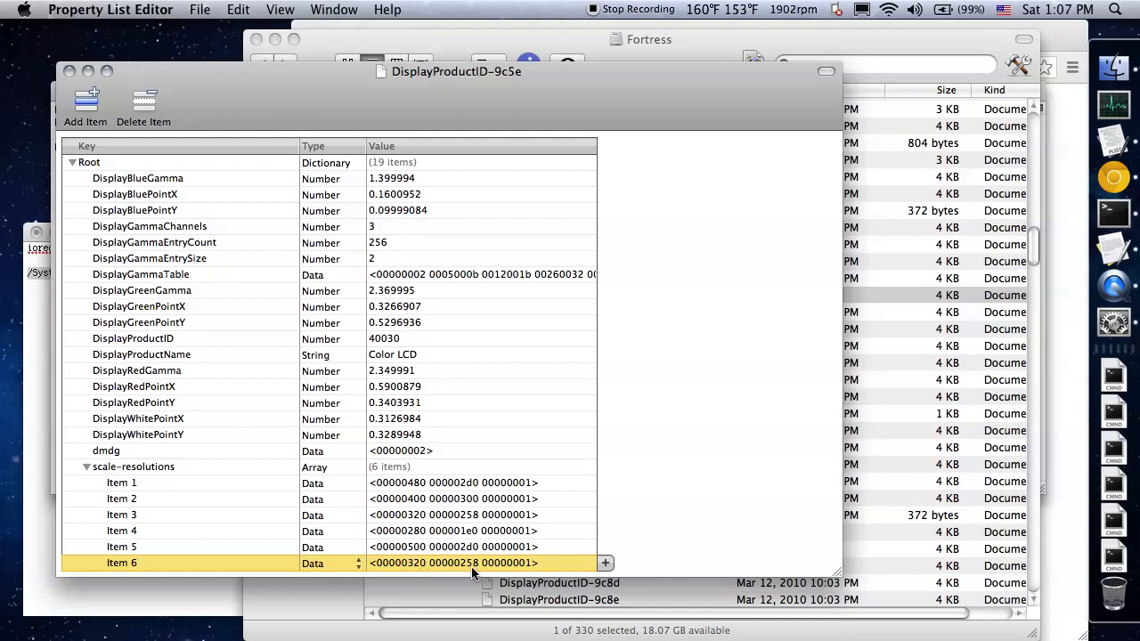
# Convert Item 6's hexadecimal width 320 to decimal with the MathsIsFun converter in Chrome
pyautogui.moveTo(455, 122); pyautogui.dragTo(426, 100)
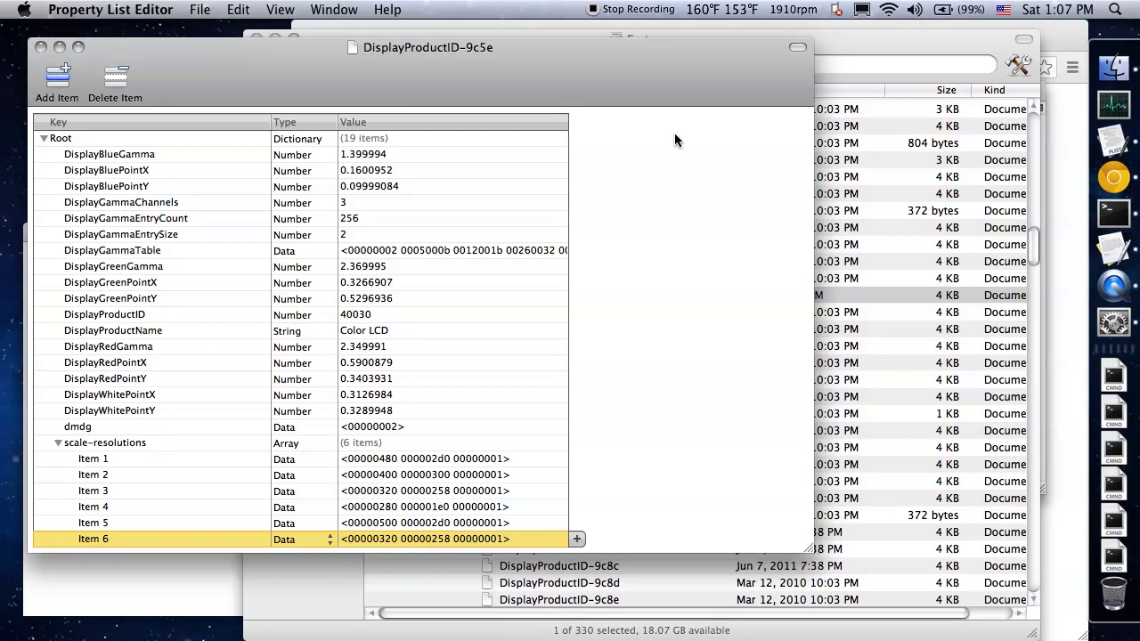
pyautogui.click(1113, 177)
pyautogui.click(824, 44)
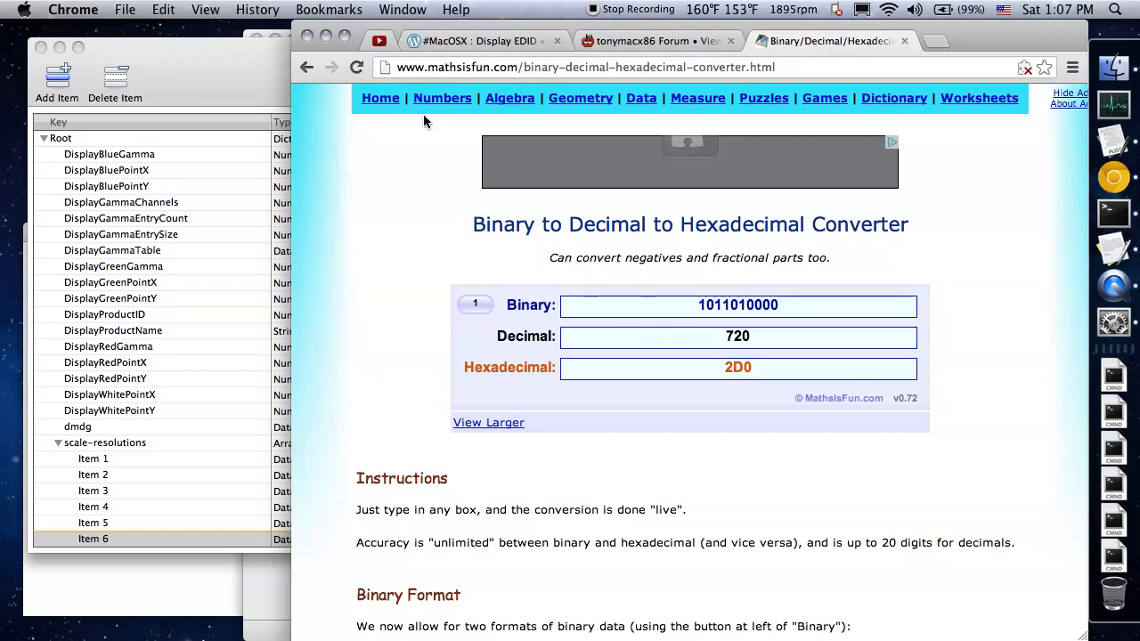
pyautogui.click(275, 74)
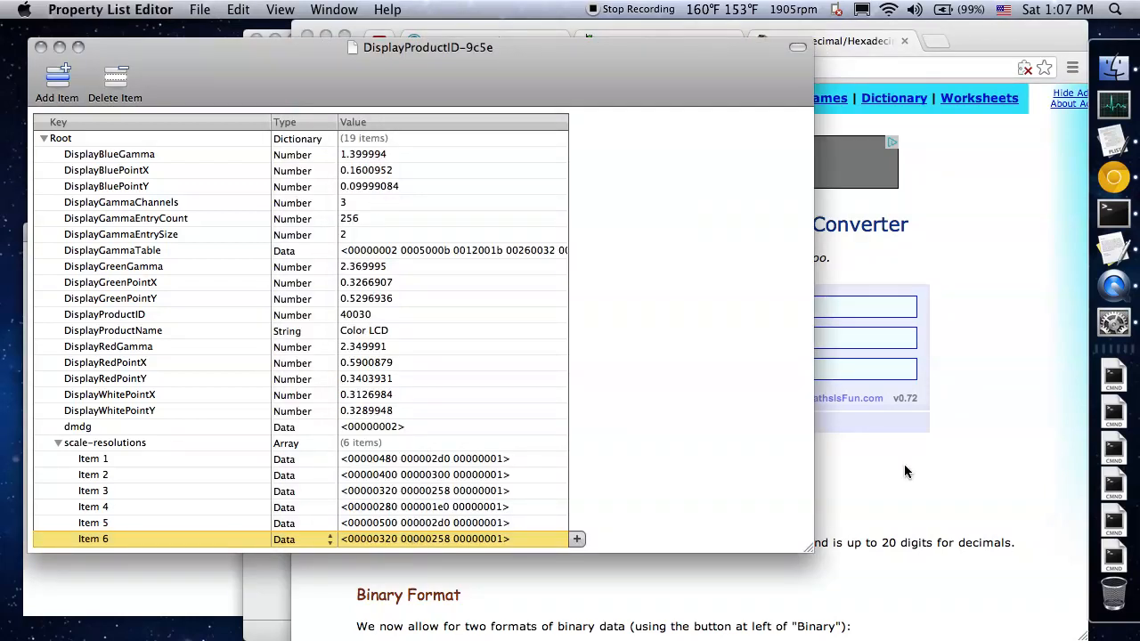
pyautogui.click(816, 419)
pyautogui.moveTo(763, 365); pyautogui.dragTo(703, 361)
pyautogui.write('320')
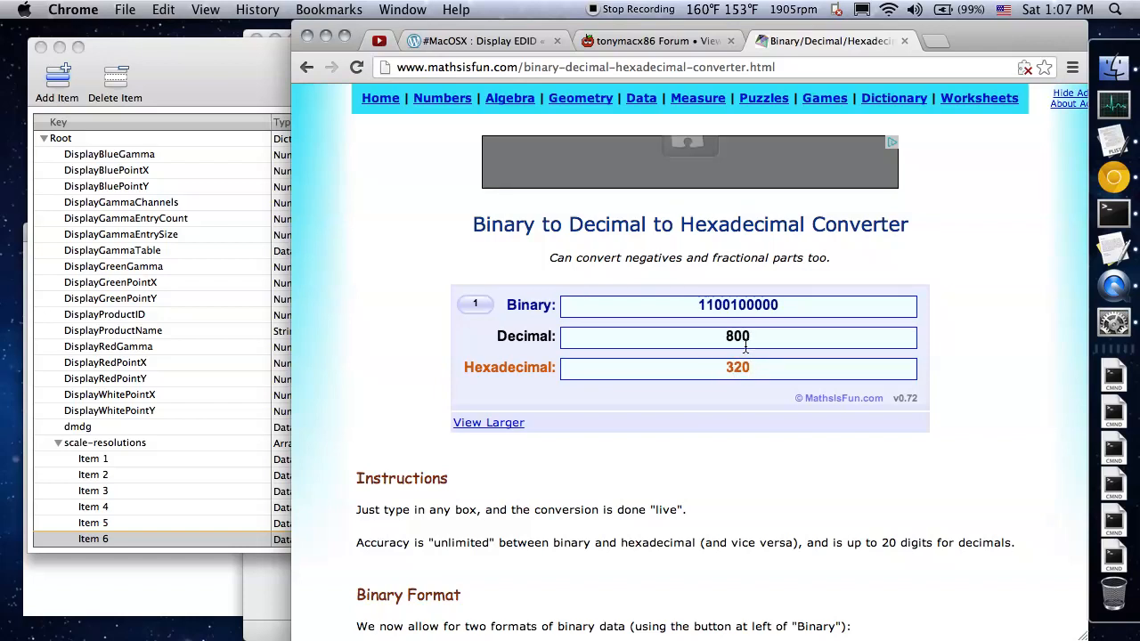
# Check Item 6's height value in the property list and convert hexadecimal 258 to decimal in the online converter
pyautogui.click(255, 535)
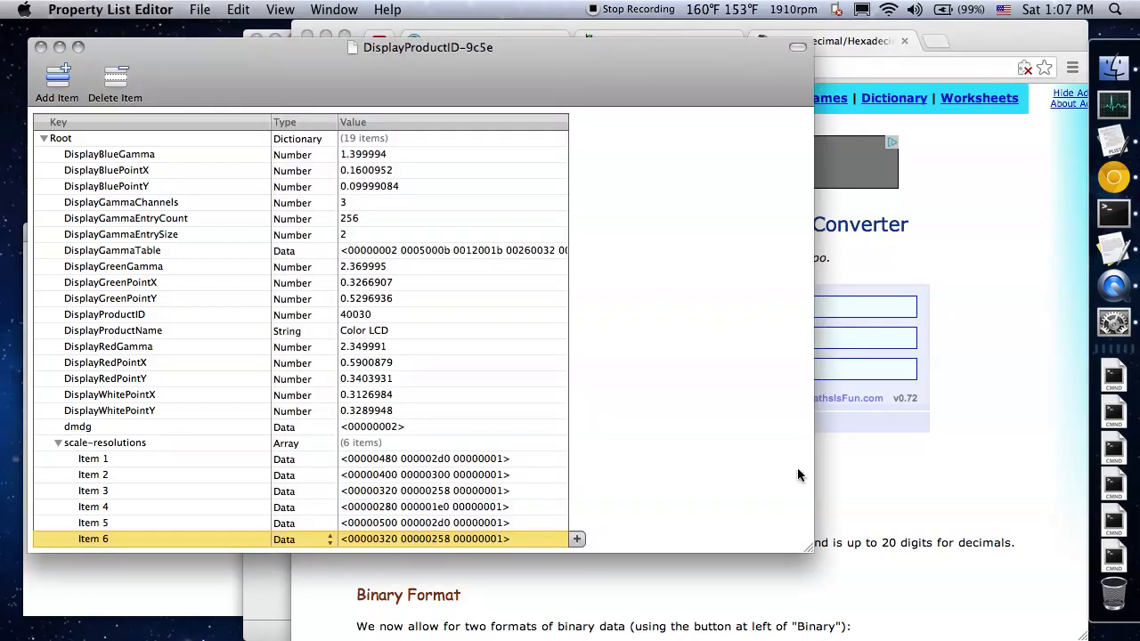
pyautogui.click(874, 452)
pyautogui.moveTo(767, 373); pyautogui.dragTo(705, 373)
pyautogui.write('25')
pyautogui.write('0')
pyautogui.press('BackSpace')
pyautogui.write('8')
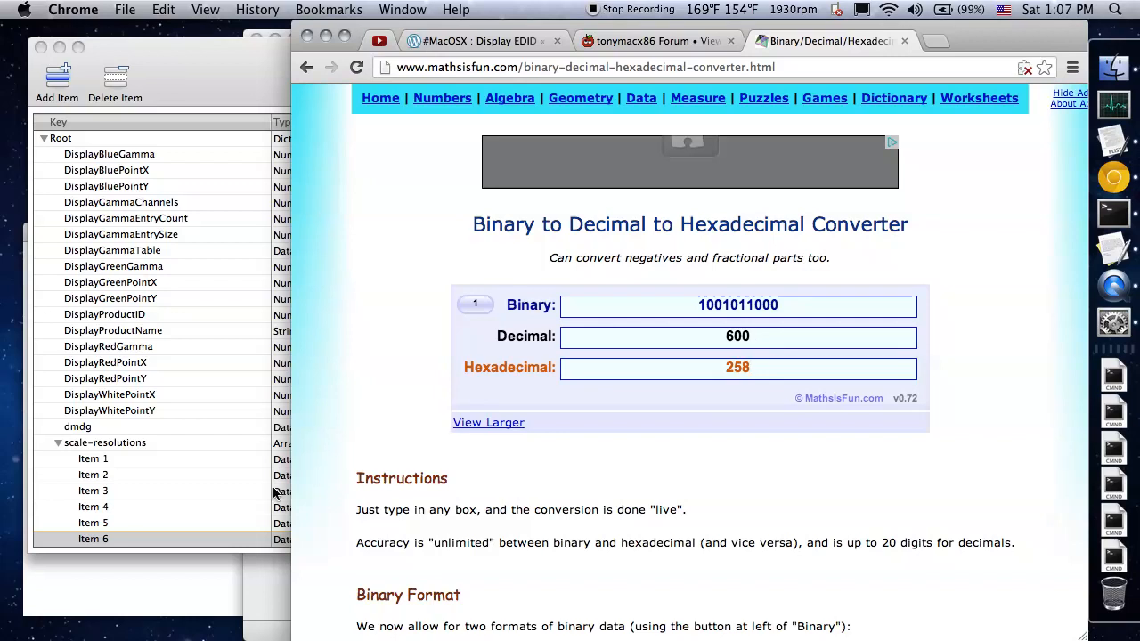
# Check Item 5's data value in the property list and convert its hexadecimal width 500 to decimal in the Chrome converter
pyautogui.click(284, 534)
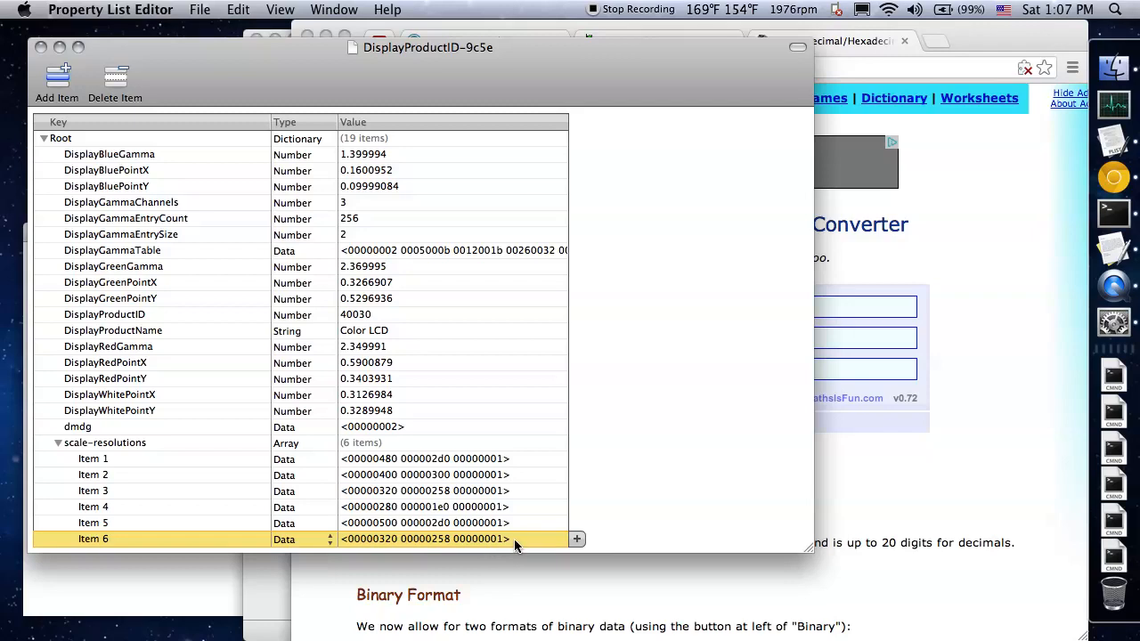
pyautogui.click(478, 527)
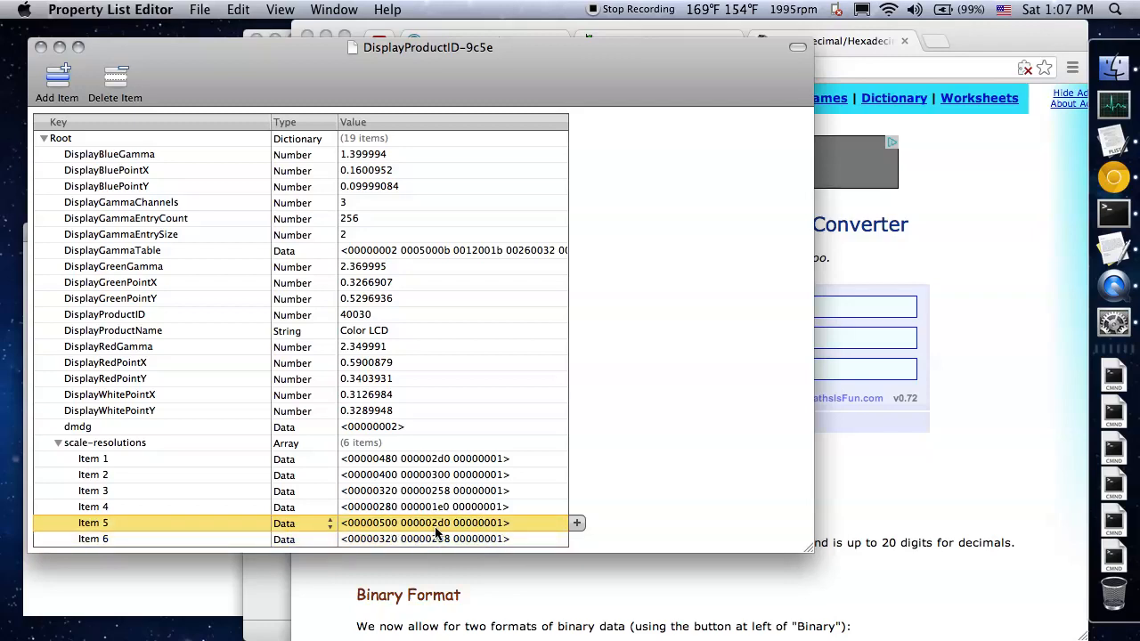
pyautogui.click(868, 457)
pyautogui.doubleClick(739, 368)
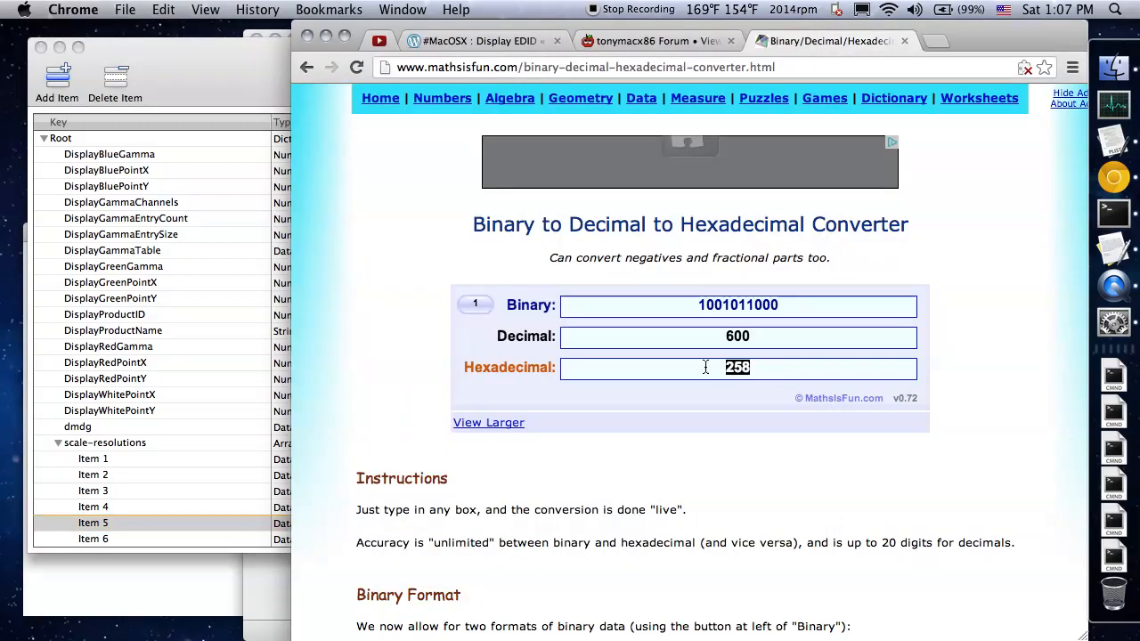
pyautogui.write('500')
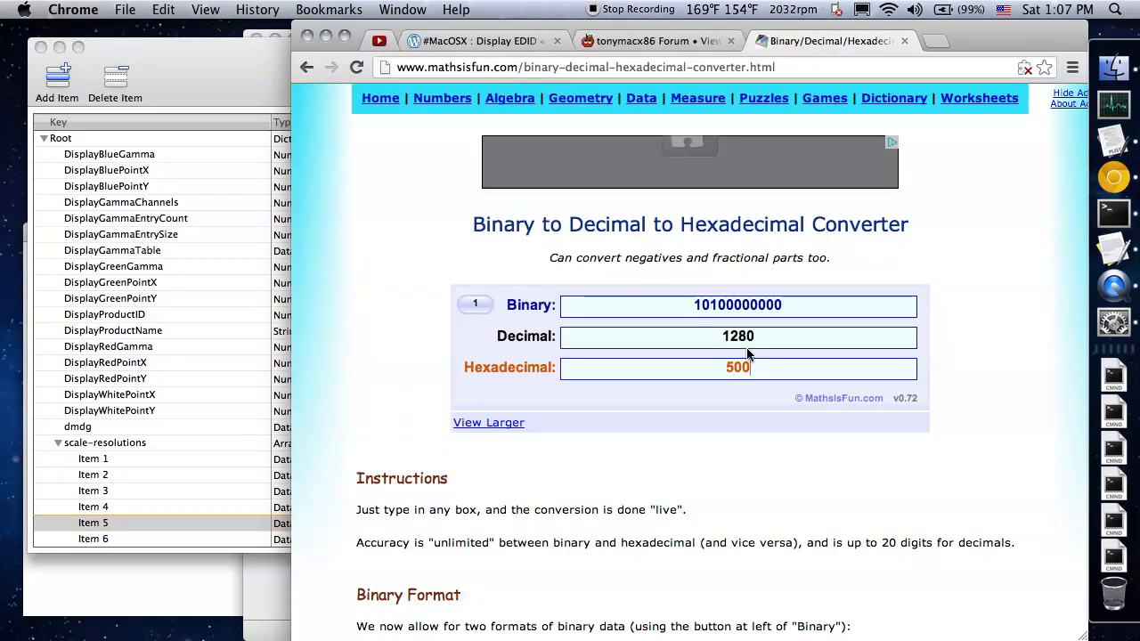
# Convert Item 5's hexadecimal height 2D0 to decimal
pyautogui.press('BackSpace')
pyautogui.press('BackSpace')
pyautogui.press('BackSpace')
pyautogui.write('2D0')
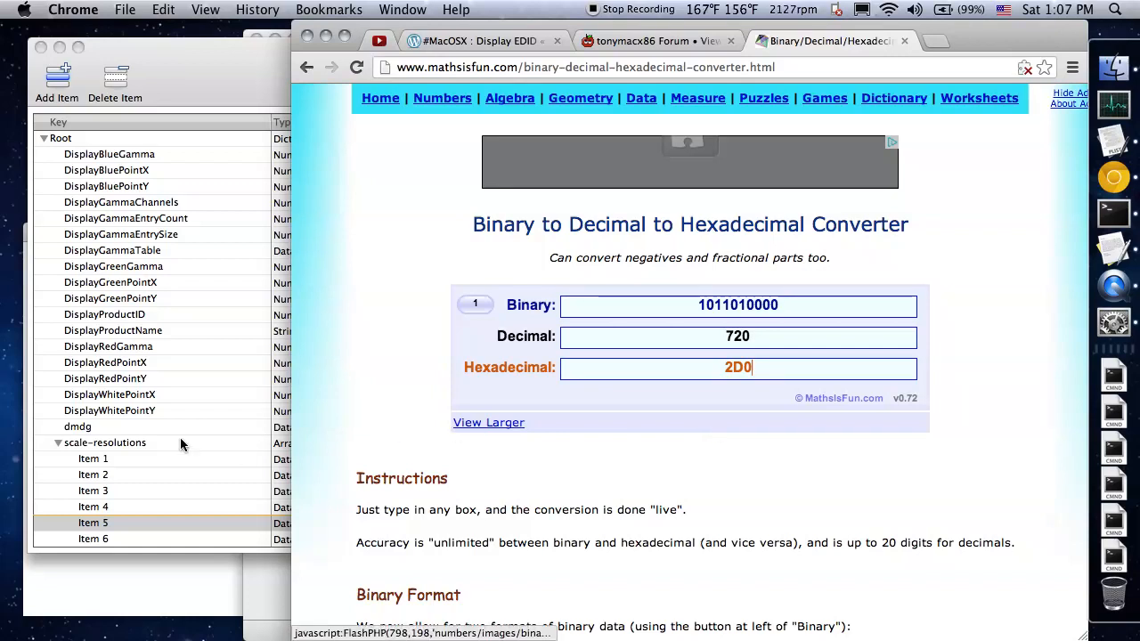
# Close the DisplayProductID-9c5e property list and copy that file from its Overrides folder in Finder
pyautogui.click(198, 53)
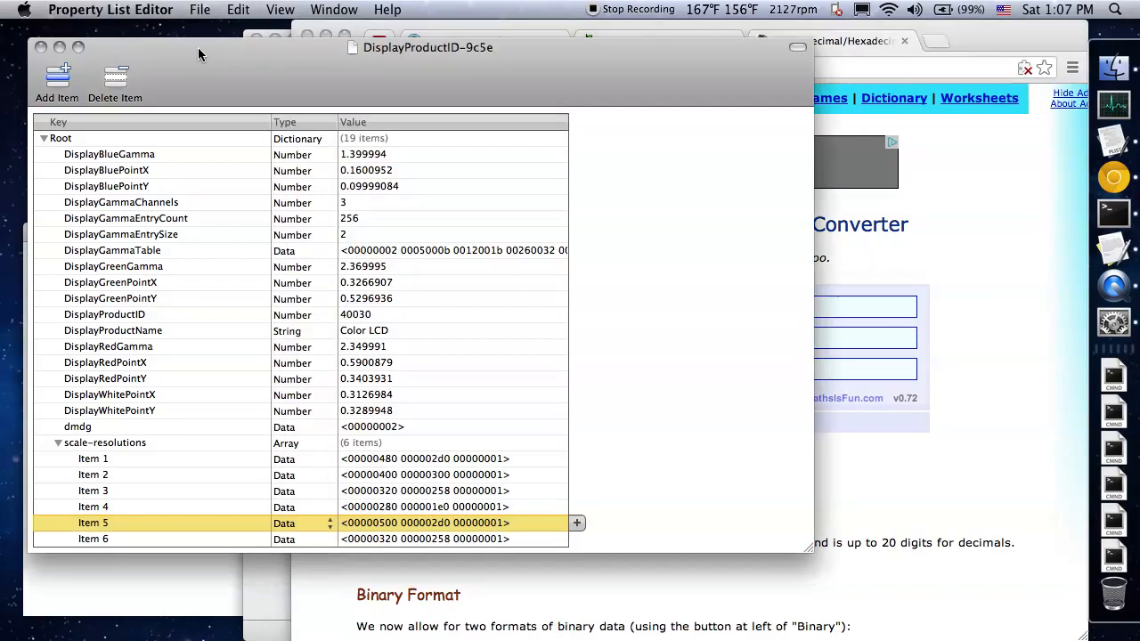
pyautogui.click(42, 45)
pyautogui.click(255, 128)
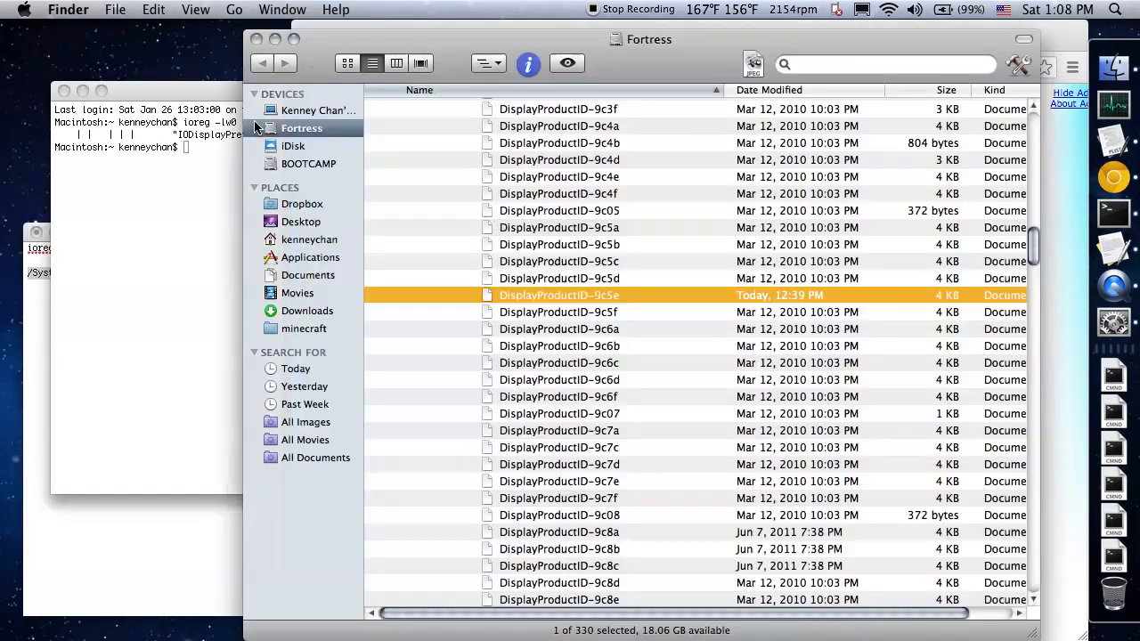
pyautogui.rightClick(617, 303)
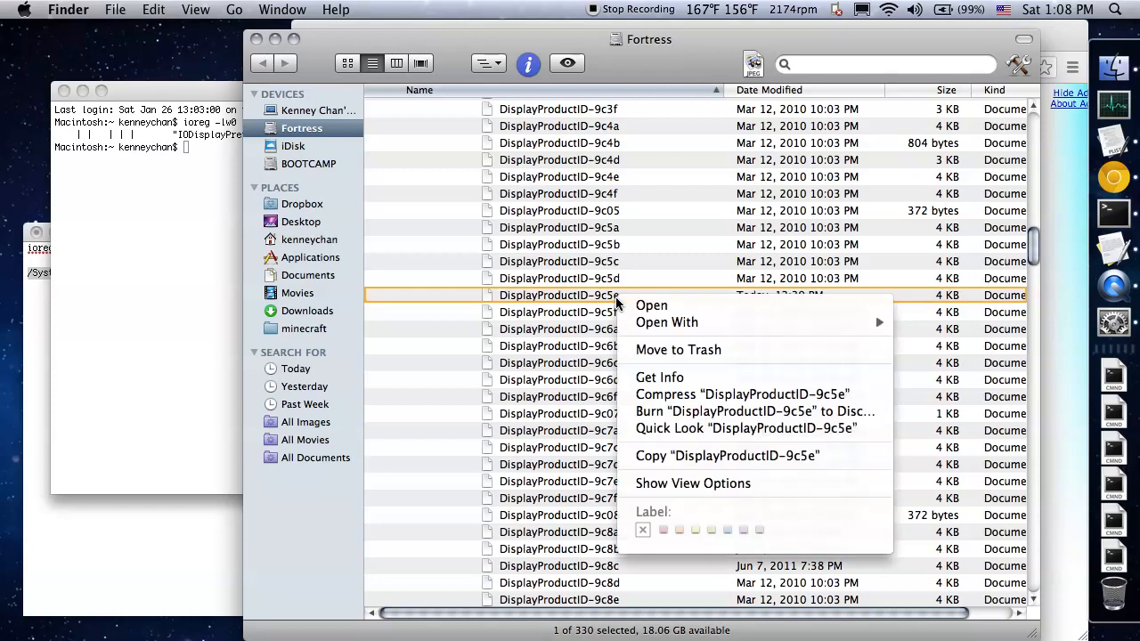
pyautogui.click(713, 456)
# In a new Finder window, trash the old DisplayProductID-9c5e on the Desktop and paste the copied file there
pyautogui.press('super+n')
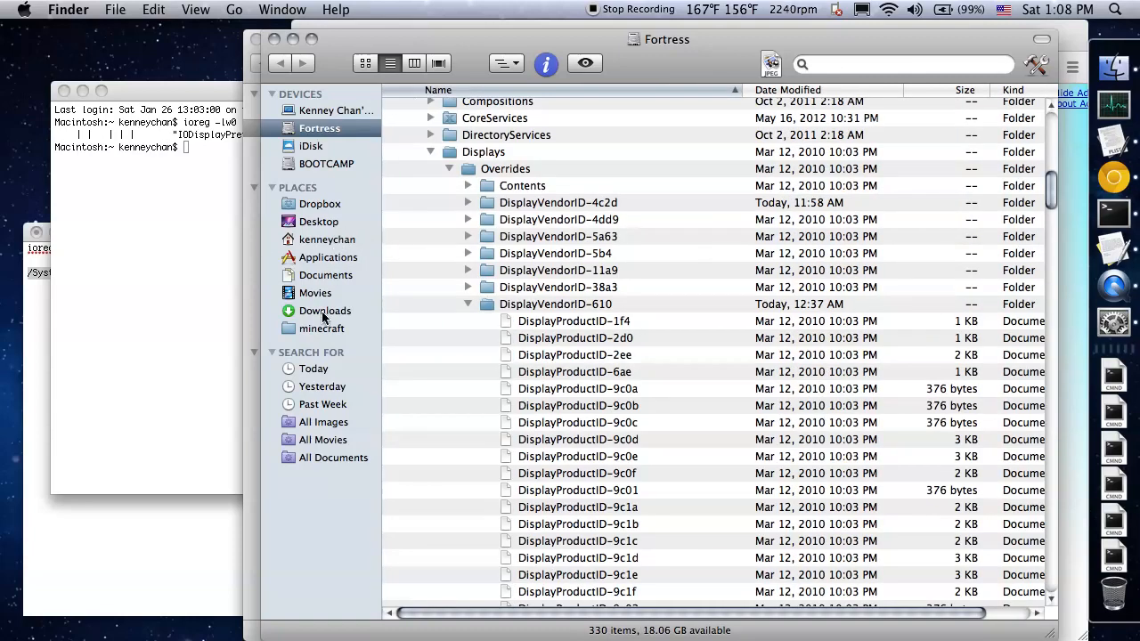
pyautogui.click(317, 223)
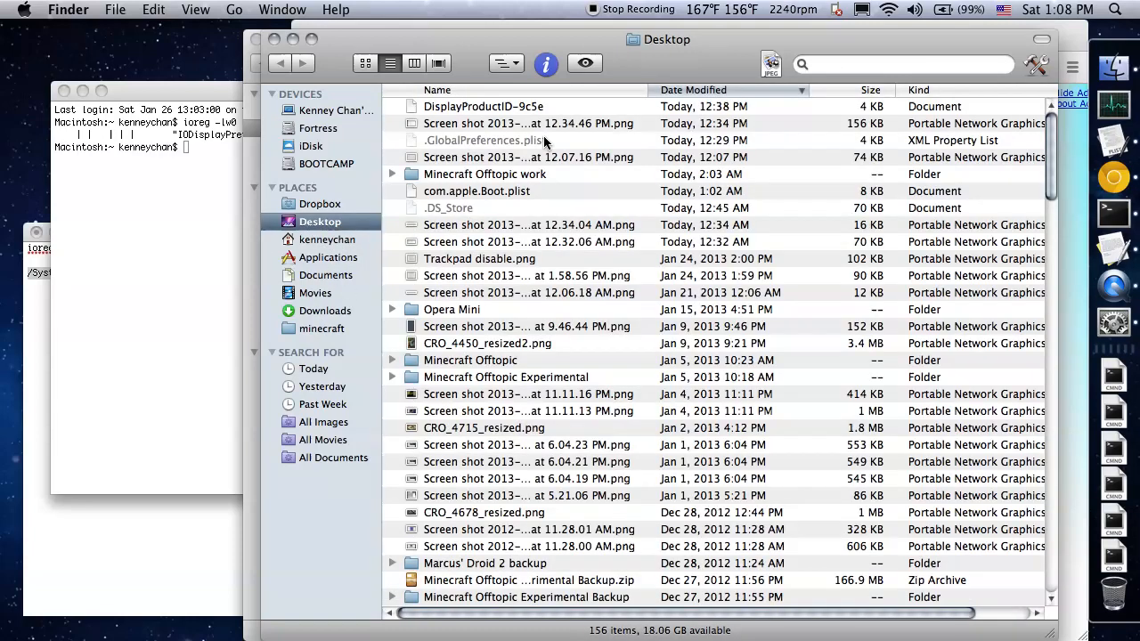
pyautogui.click(545, 108)
pyautogui.moveTo(543, 112); pyautogui.dragTo(1114, 591)
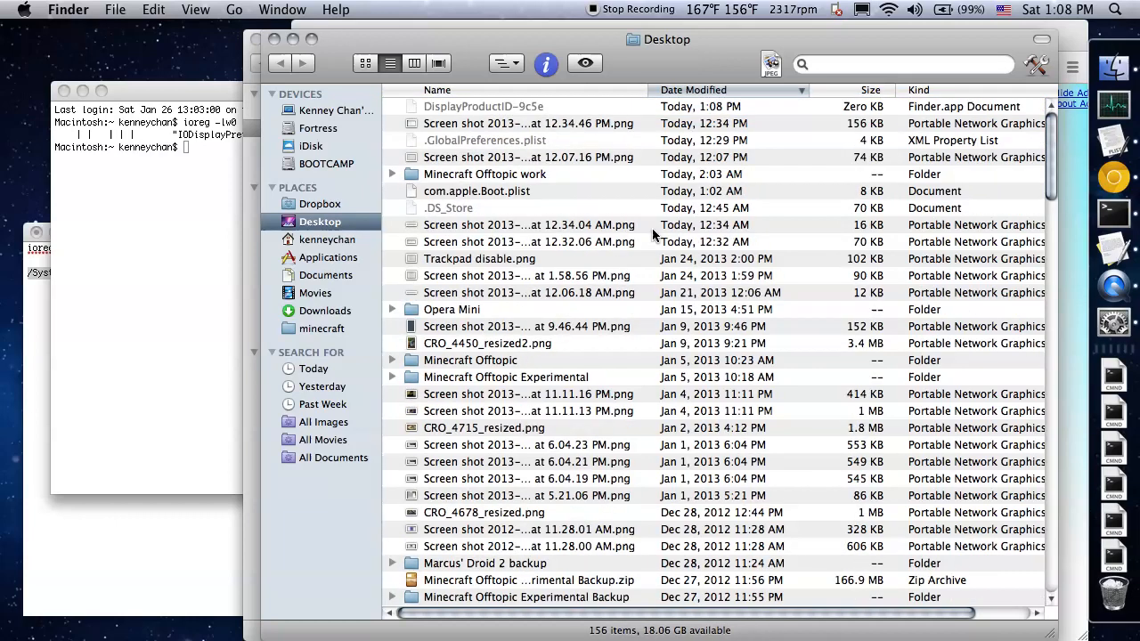
# Open the Desktop copy of DisplayProductID-9c5e in Property List Editor and look over its keys down to scale-resolutions
pyautogui.click(505, 125)
pyautogui.doubleClick(505, 128)
pyautogui.moveTo(644, 260); pyautogui.dragTo(638, 361)
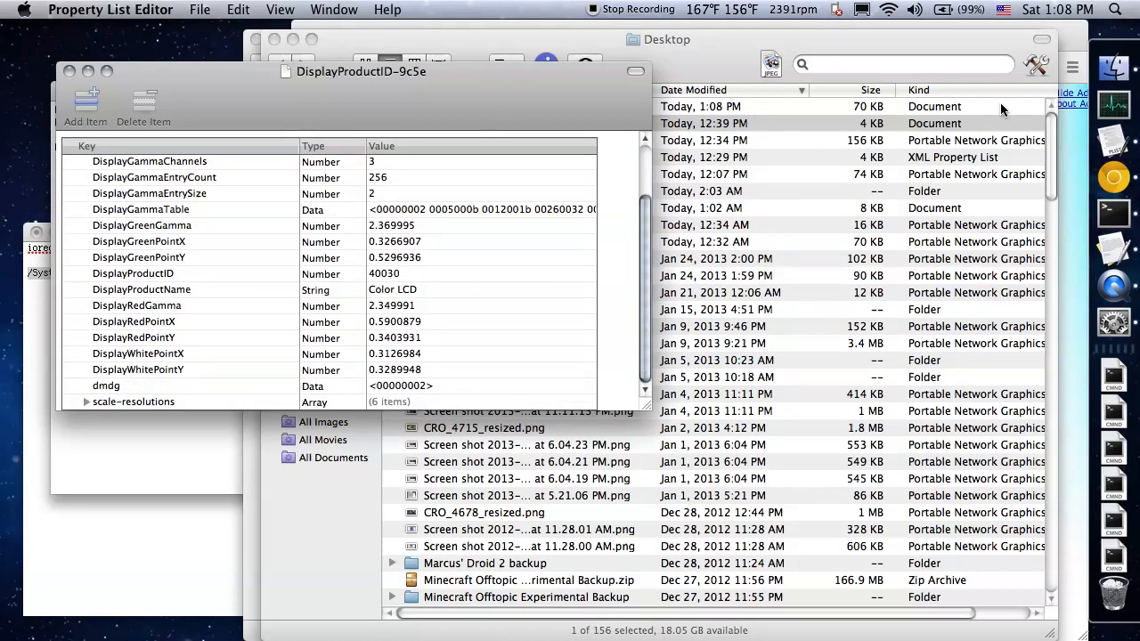
# Switch to the Chrome converter and convert the decimal width 1920 to hexadecimal
pyautogui.click(1075, 128)
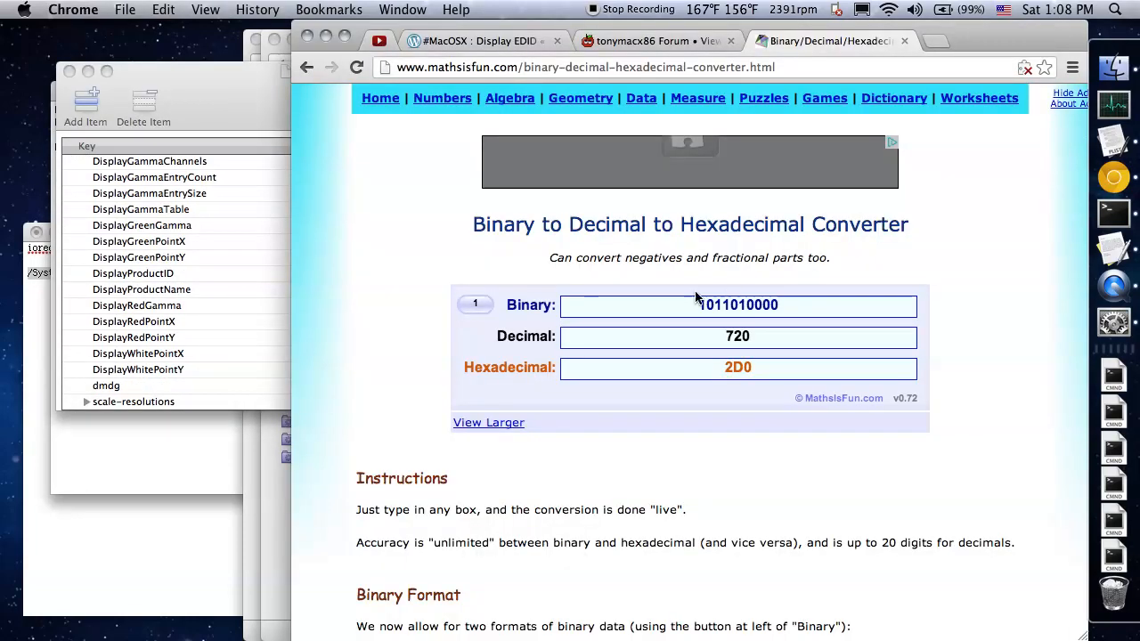
pyautogui.click(751, 337)
pyautogui.press('BackSpace')
pyautogui.press('BackSpace')
pyautogui.press('BackSpace')
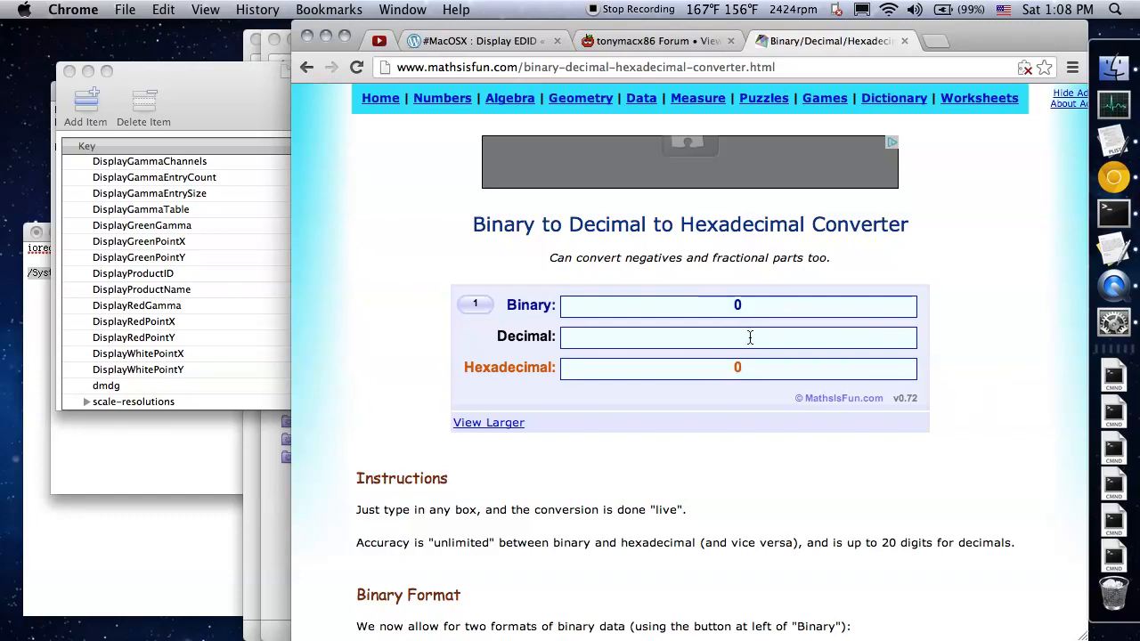
pyautogui.write('1920')
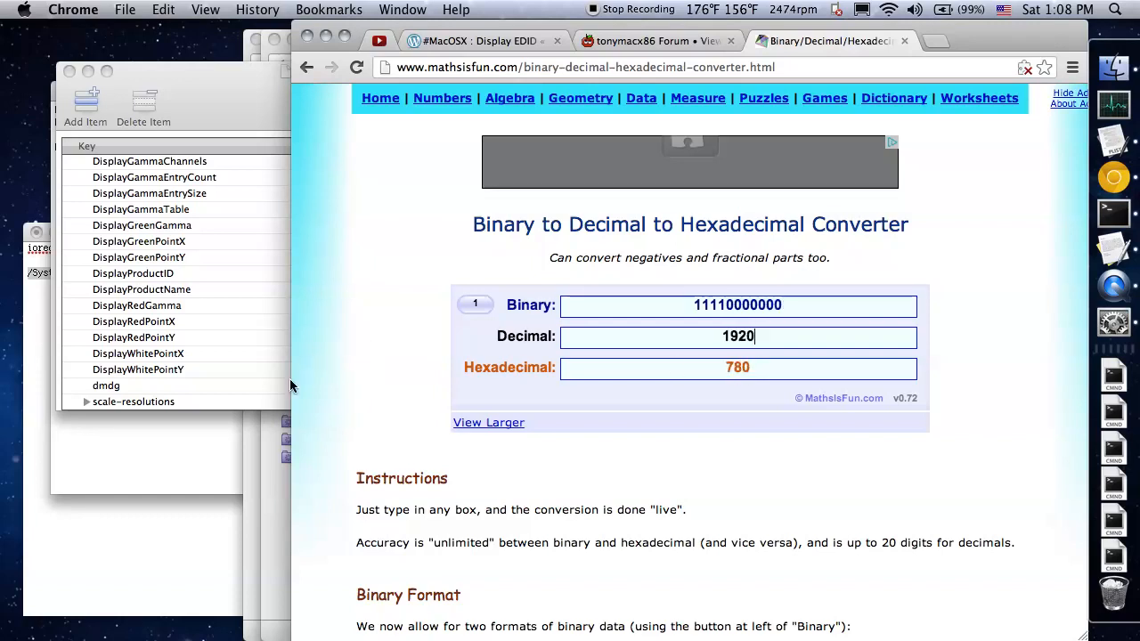
# Note the hexadecimal width 780 below the Overrides path in the TextEdit document
pyautogui.click(147, 522)
pyautogui.click(198, 511)
pyautogui.press('Return')
pyautogui.press('Return')
pyautogui.write('78')
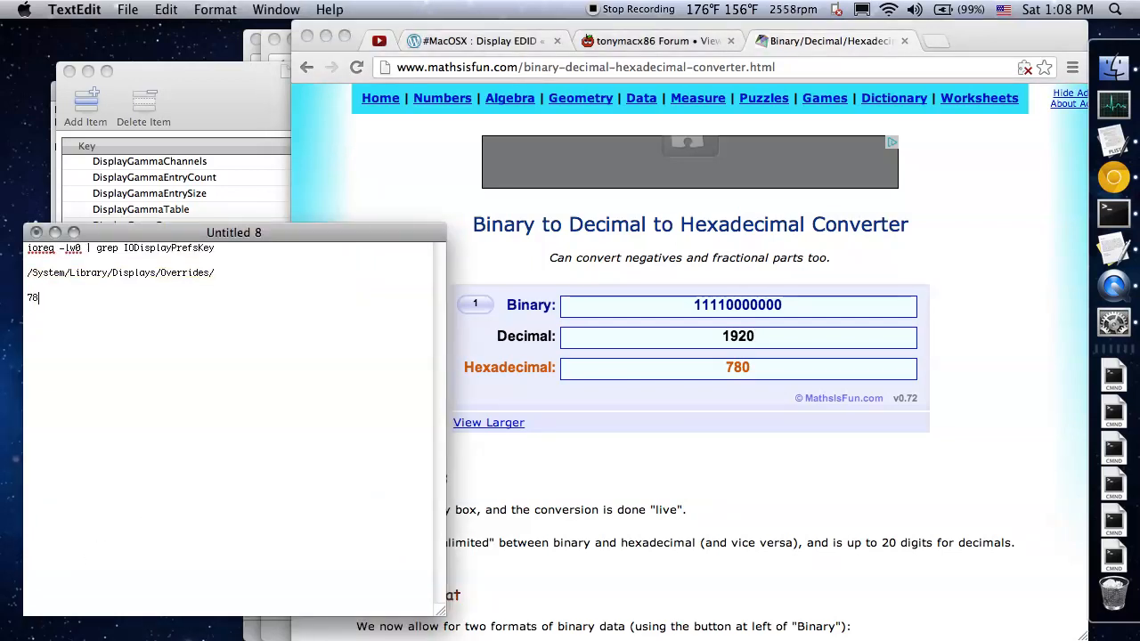
# Convert the decimal height 1080 to hexadecimal in the converter and note 438 below 780 in the TextEdit document
pyautogui.click(776, 335)
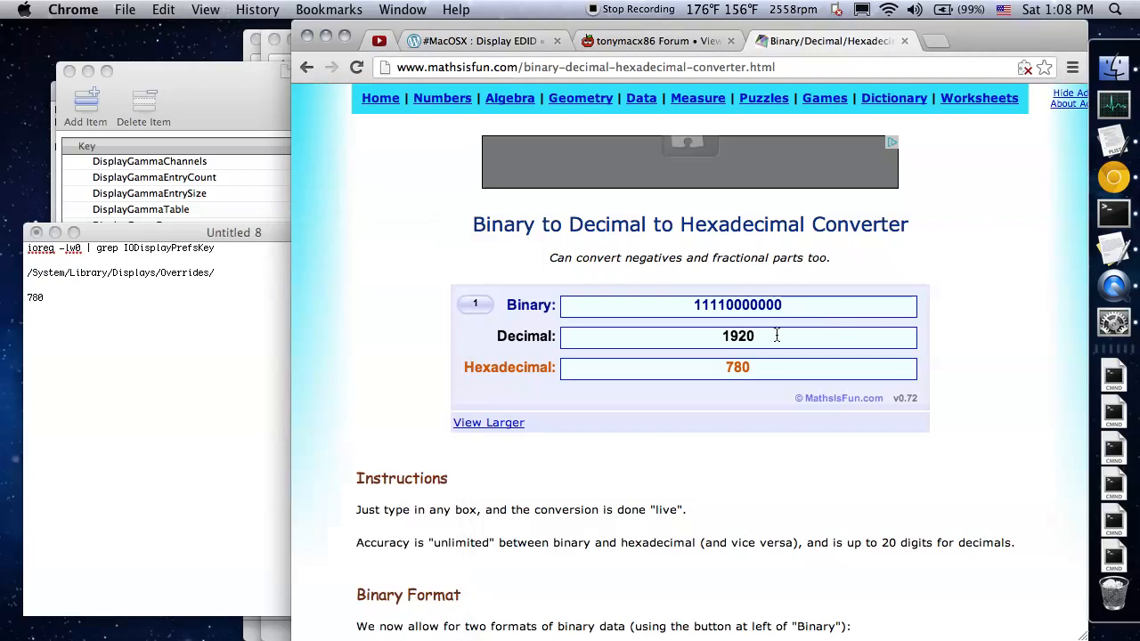
pyautogui.moveTo(776, 335); pyautogui.dragTo(687, 345)
pyautogui.write('10')
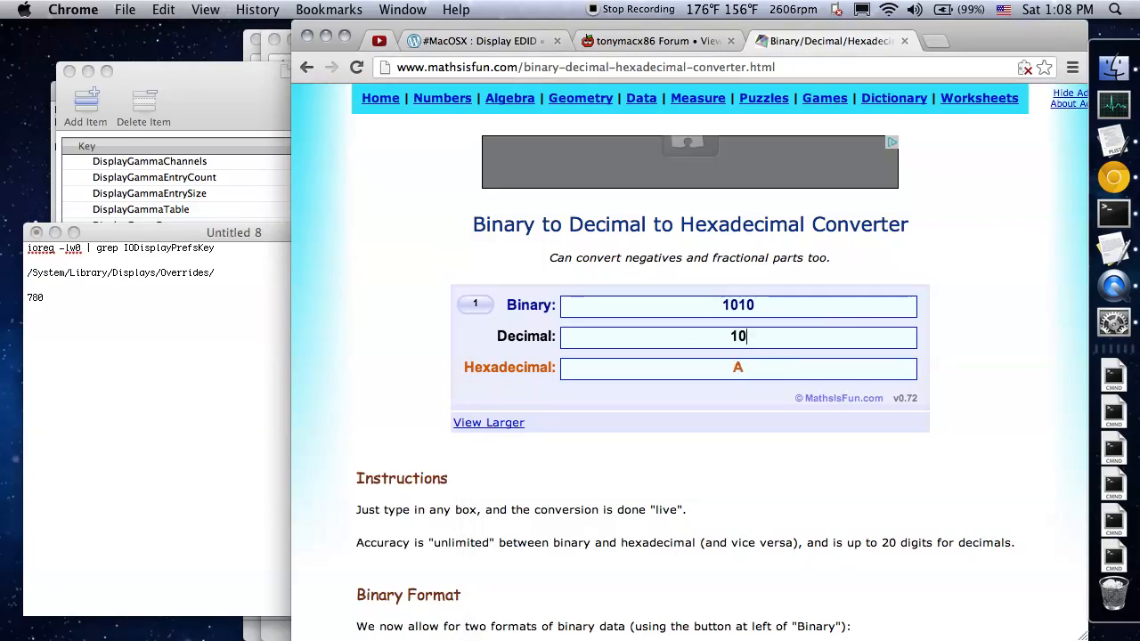
pyautogui.write('80')
pyautogui.click(238, 363)
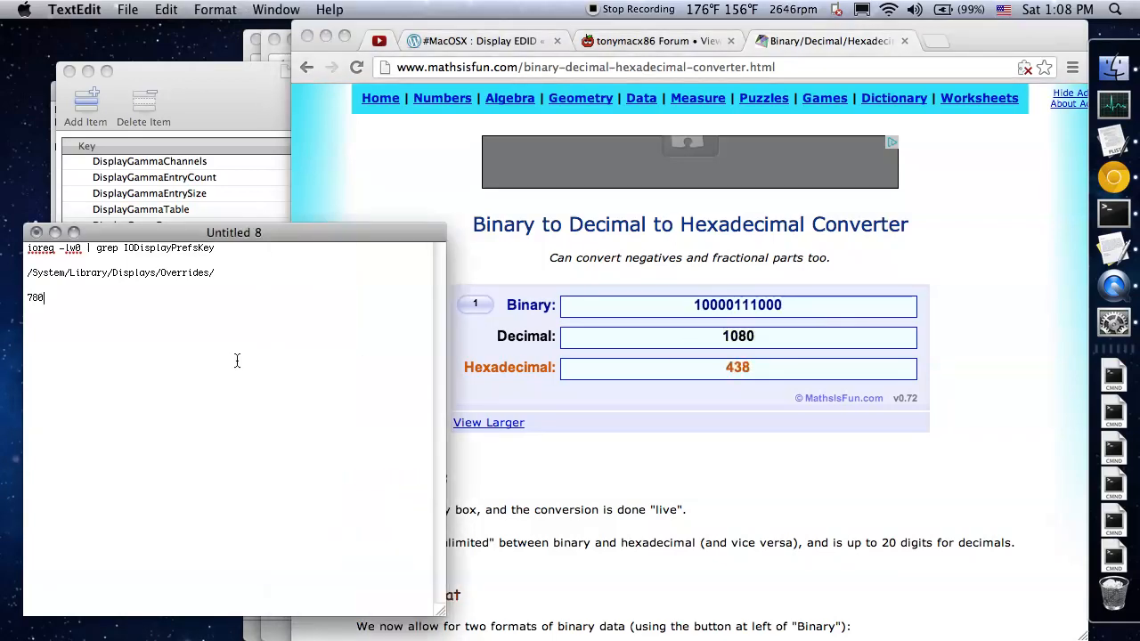
pyautogui.write('438')
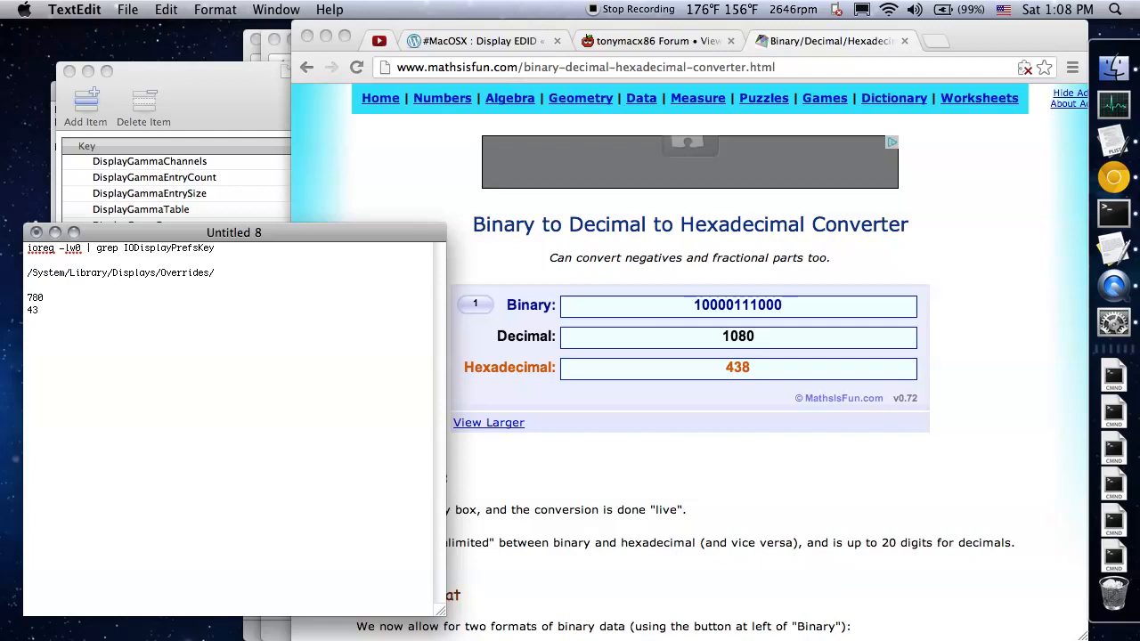
# Return to Property List Editor, enlarge the DisplayProductID-9c5e window and expand the scale-resolutions array
pyautogui.click(214, 109)
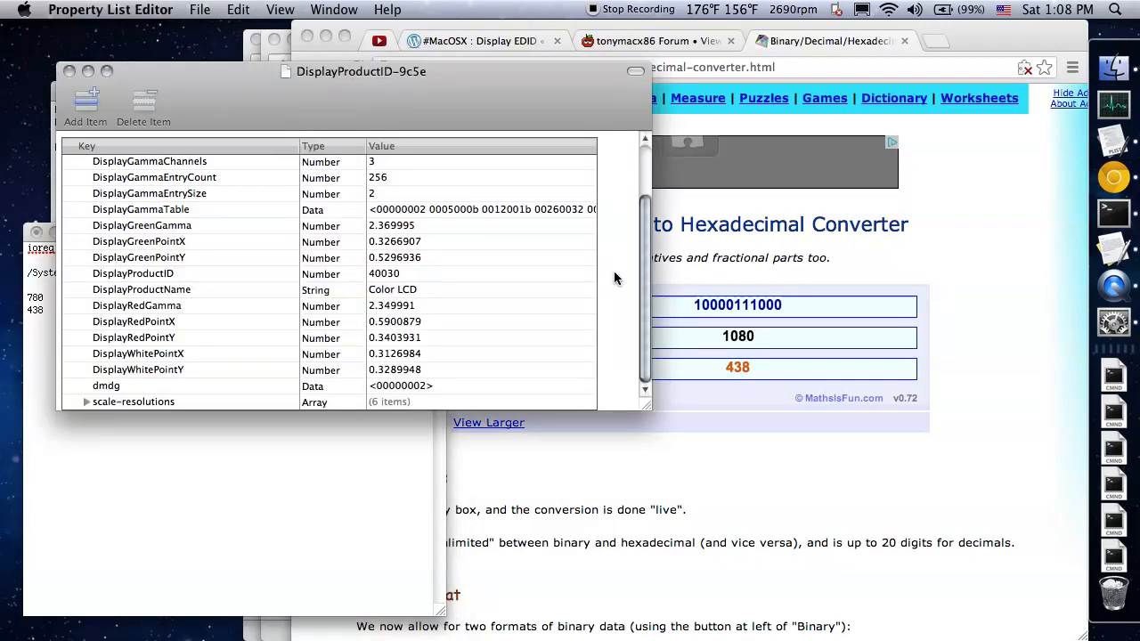
pyautogui.moveTo(645, 408); pyautogui.dragTo(817, 589)
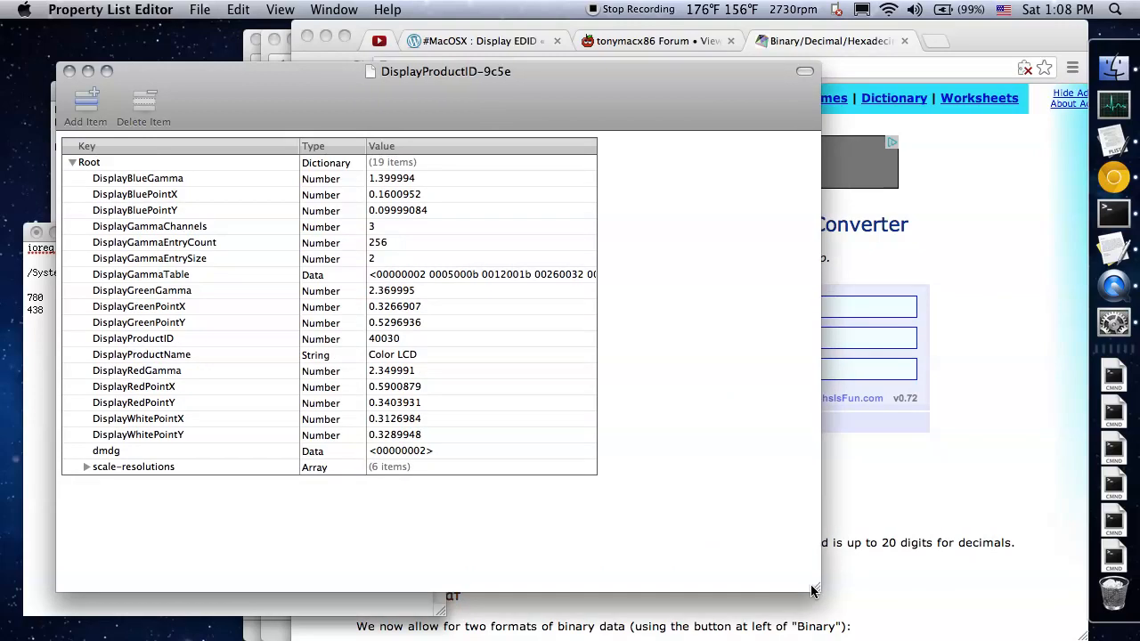
pyautogui.click(85, 468)
pyautogui.click(400, 466)
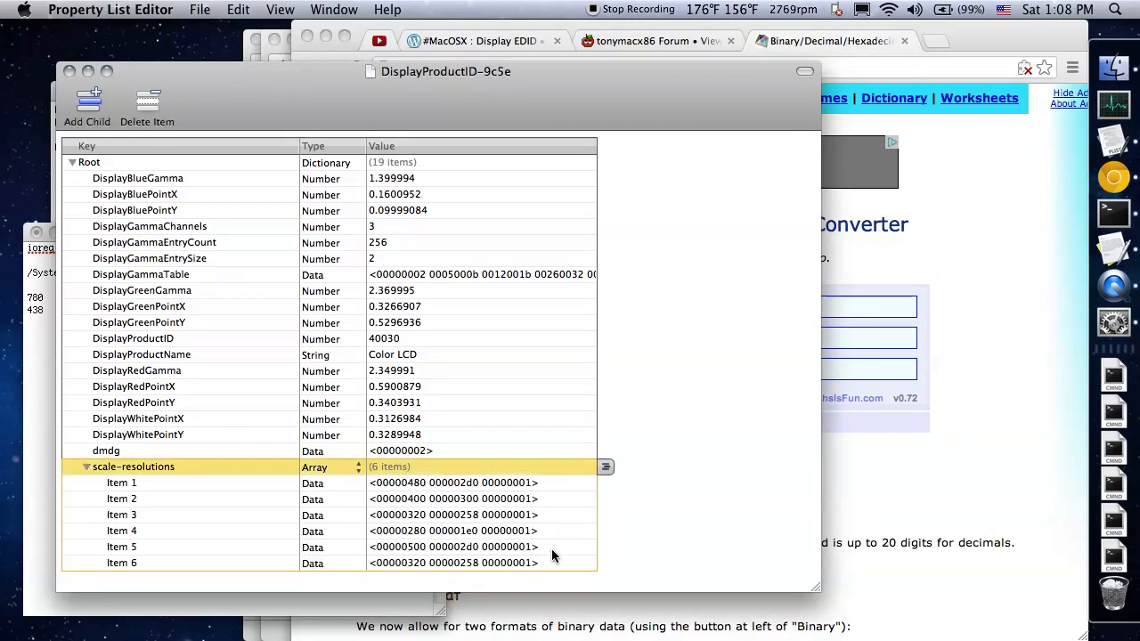
# Add a new entry after Item 6 in scale-resolutions and set its type to Data
pyautogui.click(515, 563)
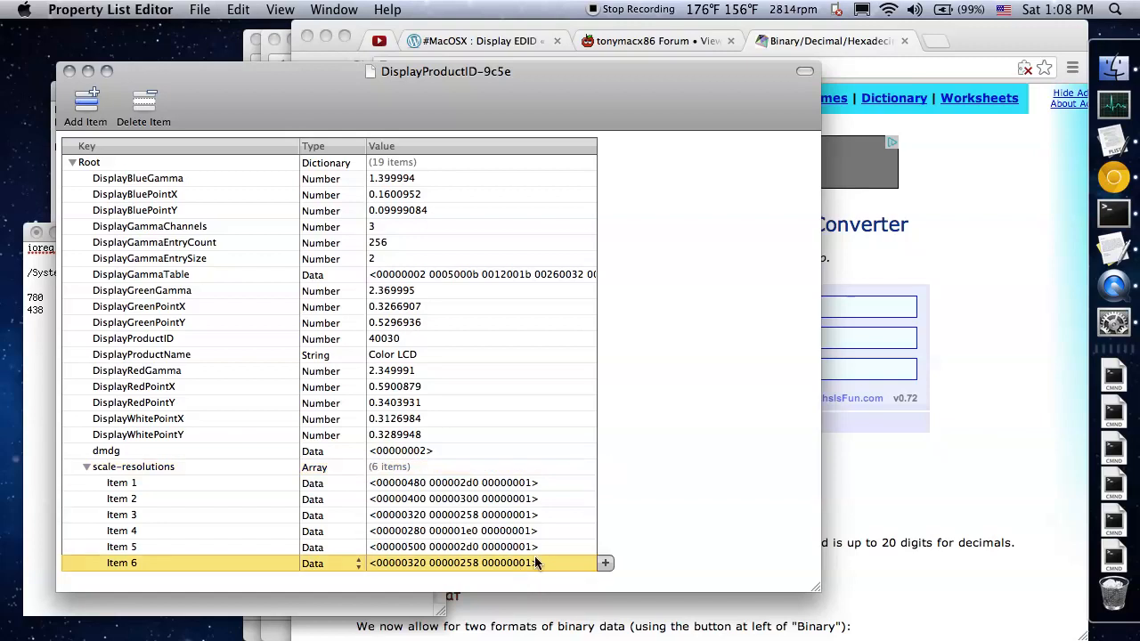
pyautogui.click(608, 562)
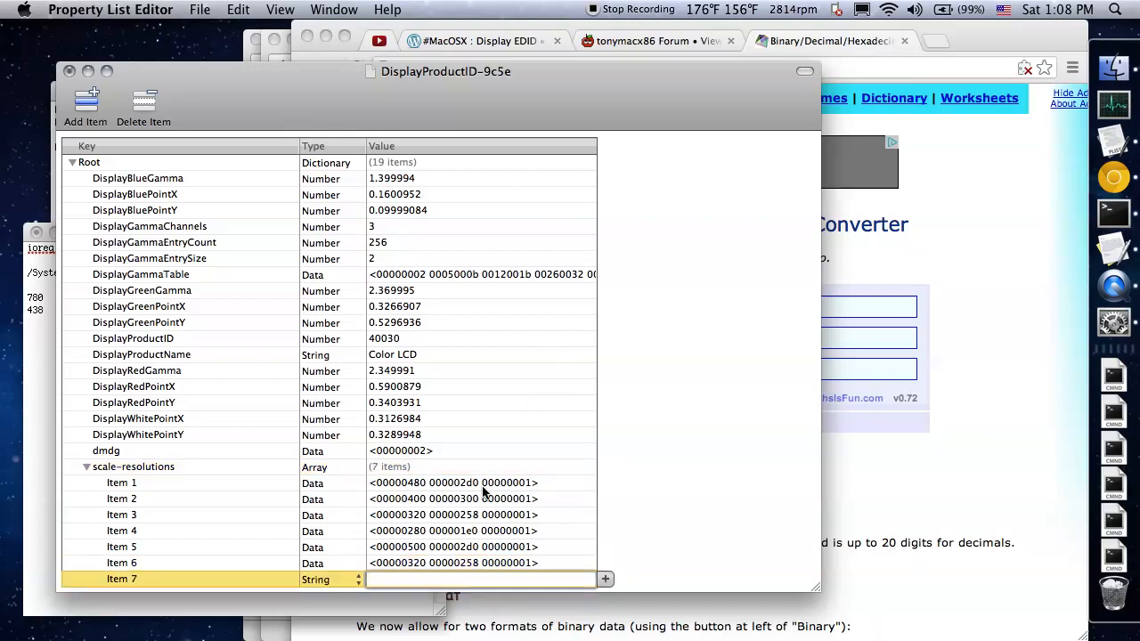
pyautogui.click(359, 580)
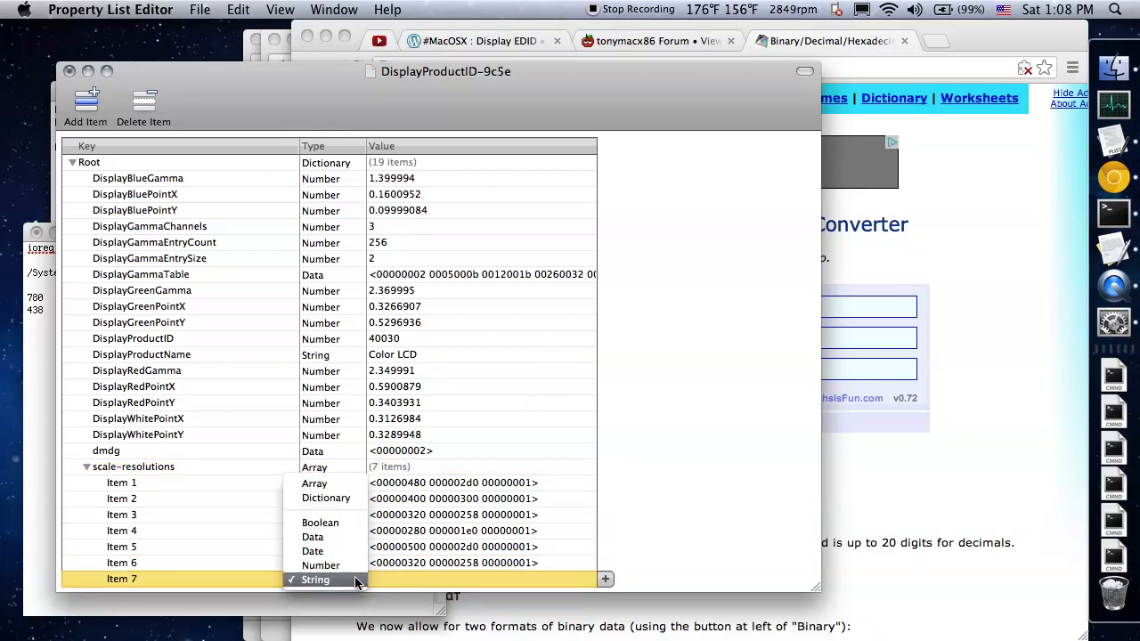
pyautogui.click(317, 538)
pyautogui.moveTo(431, 122); pyautogui.dragTo(667, 80)
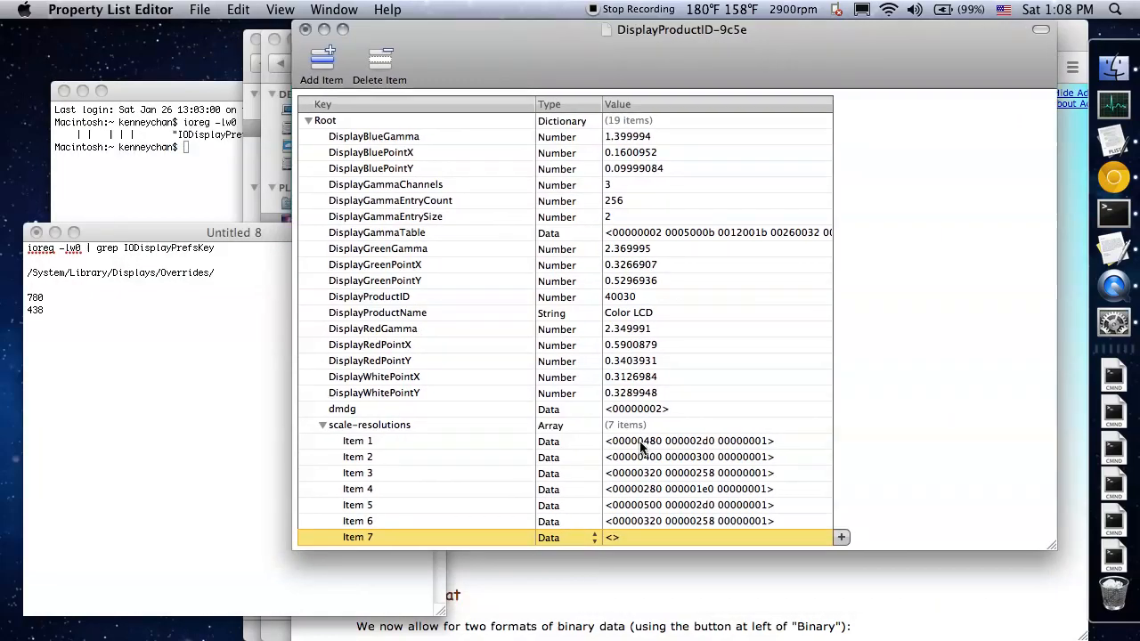
pyautogui.doubleClick(613, 539)
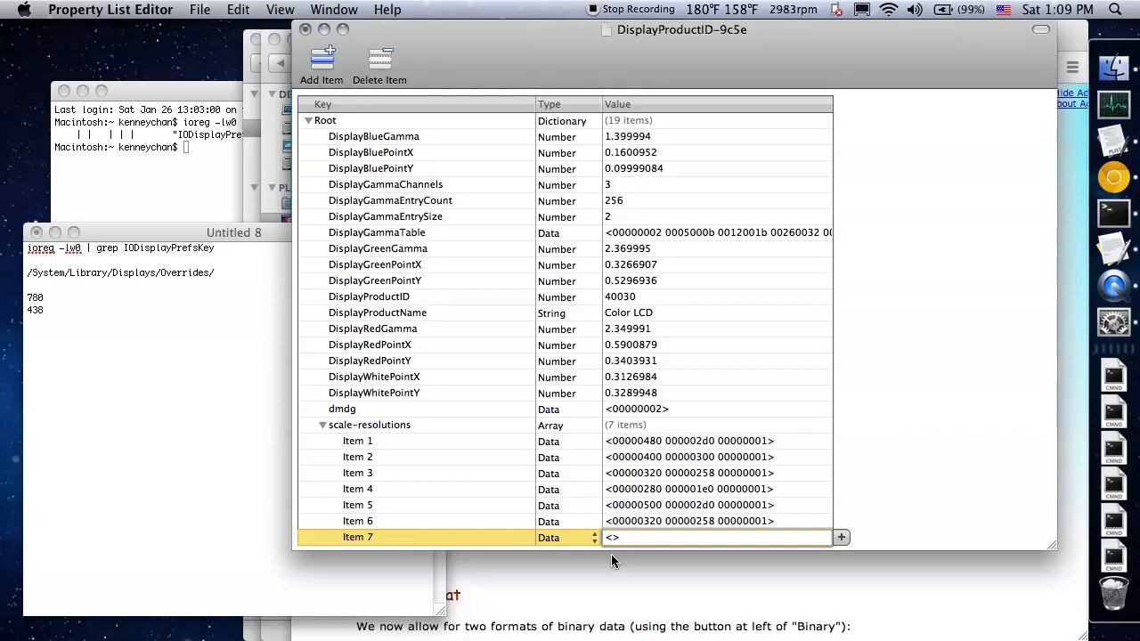
pyautogui.write('00000438 0')
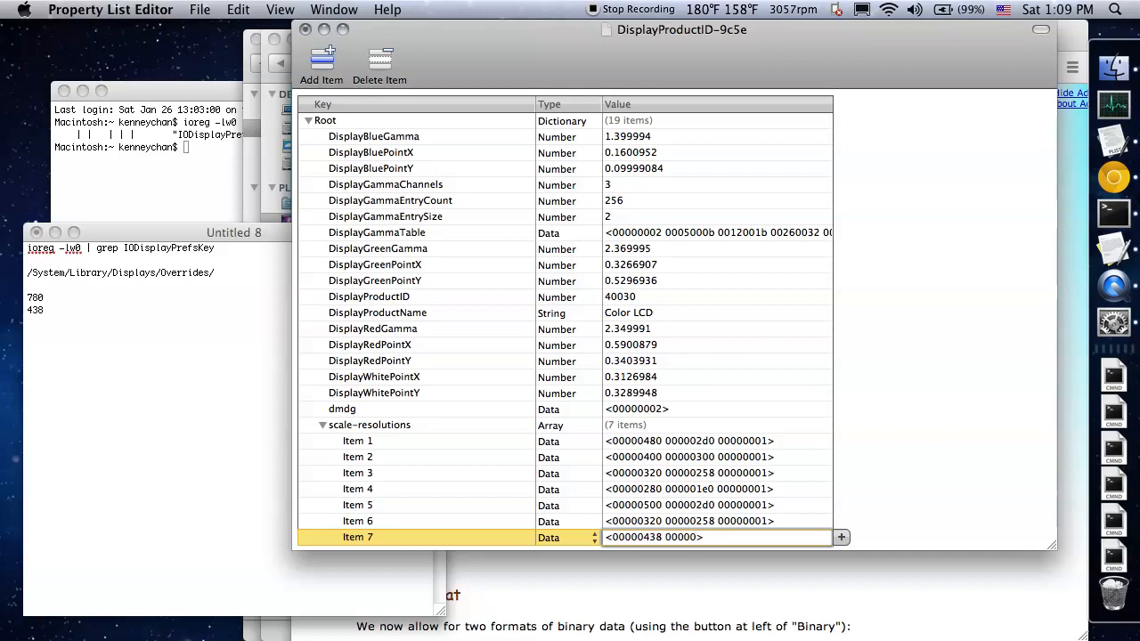
pyautogui.write('0000')
pyautogui.write('780 00000001')
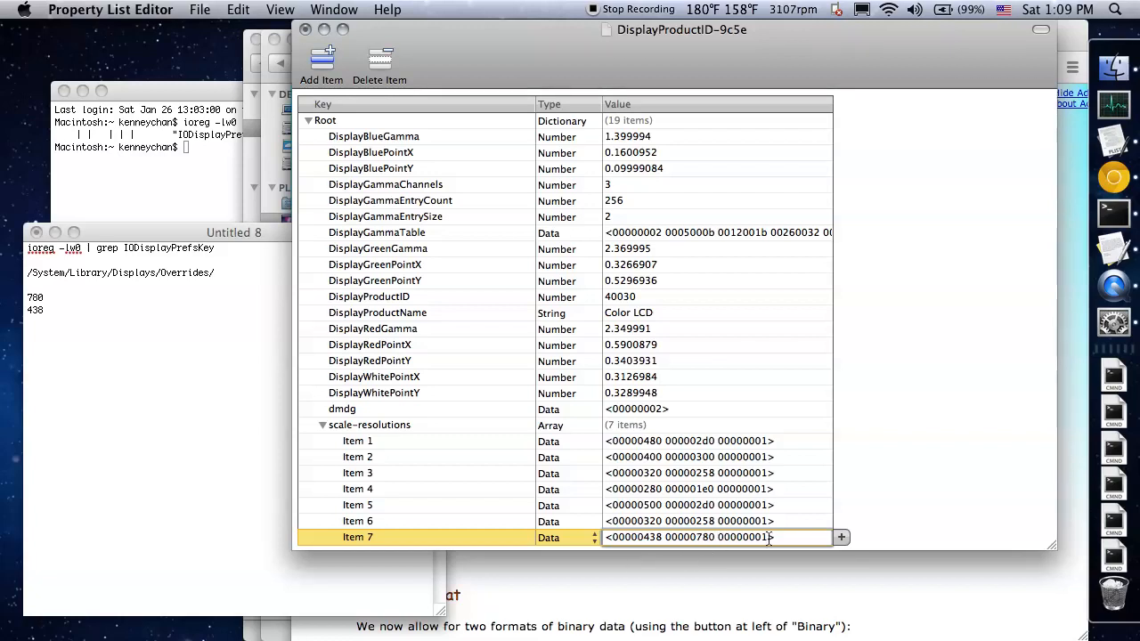
pyautogui.click(888, 515)
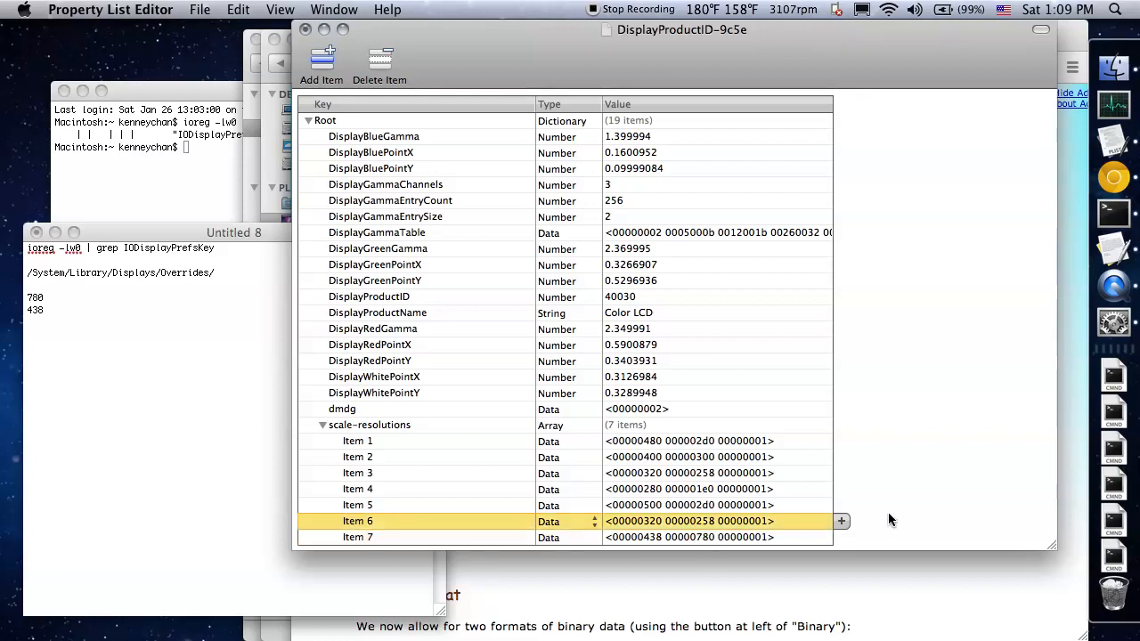
# Save the edited DisplayProductID-9c5e property list and close it
pyautogui.click(205, 8)
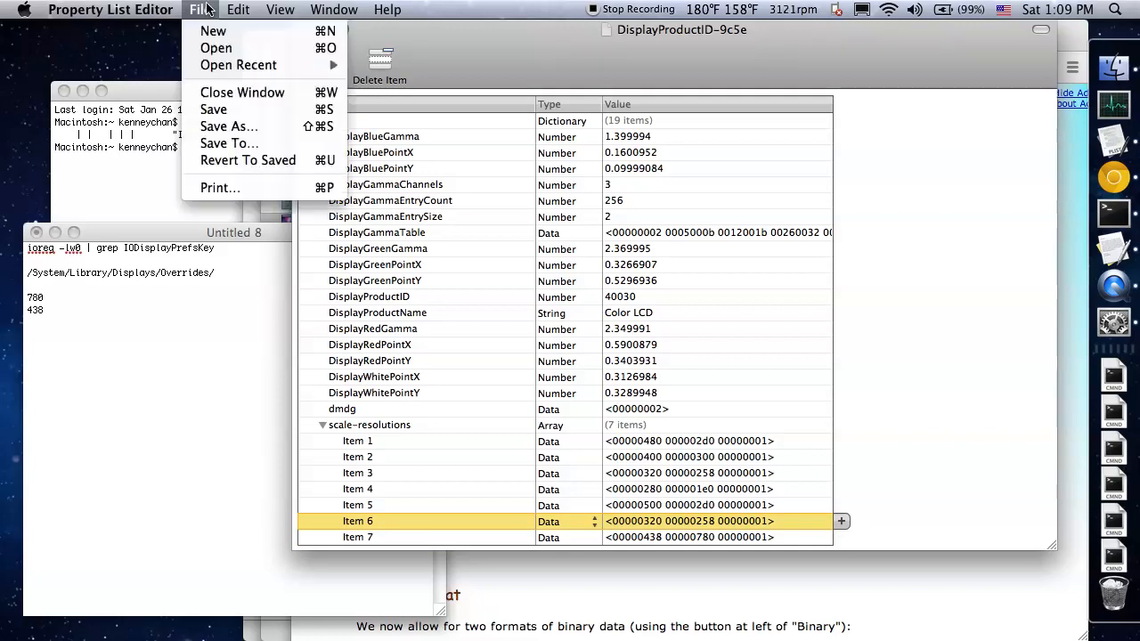
pyautogui.click(219, 108)
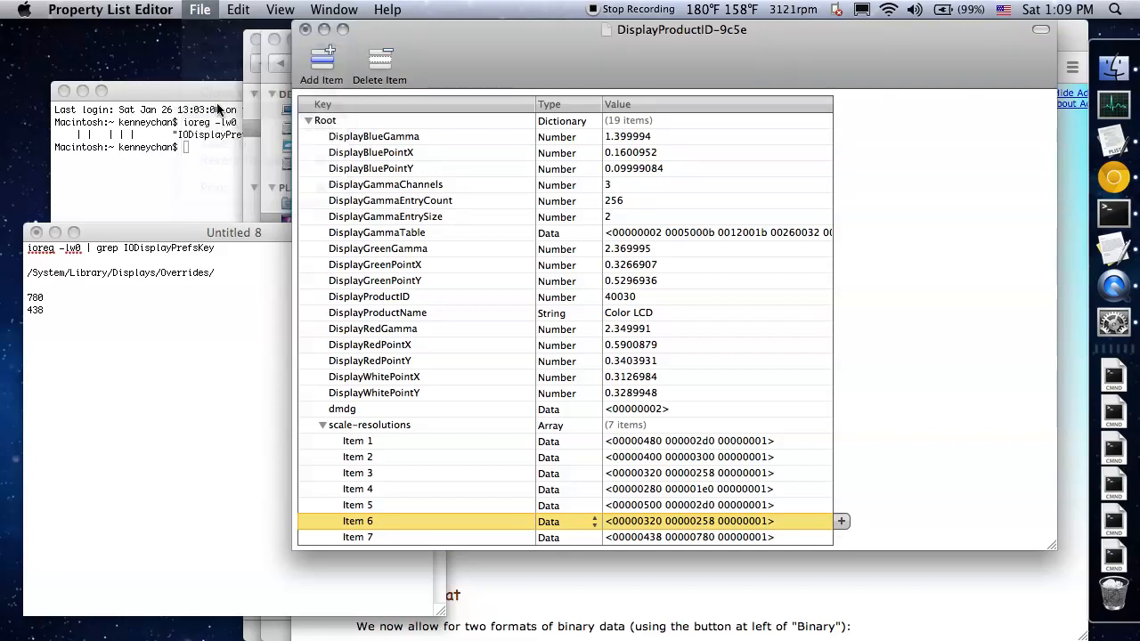
pyautogui.click(305, 29)
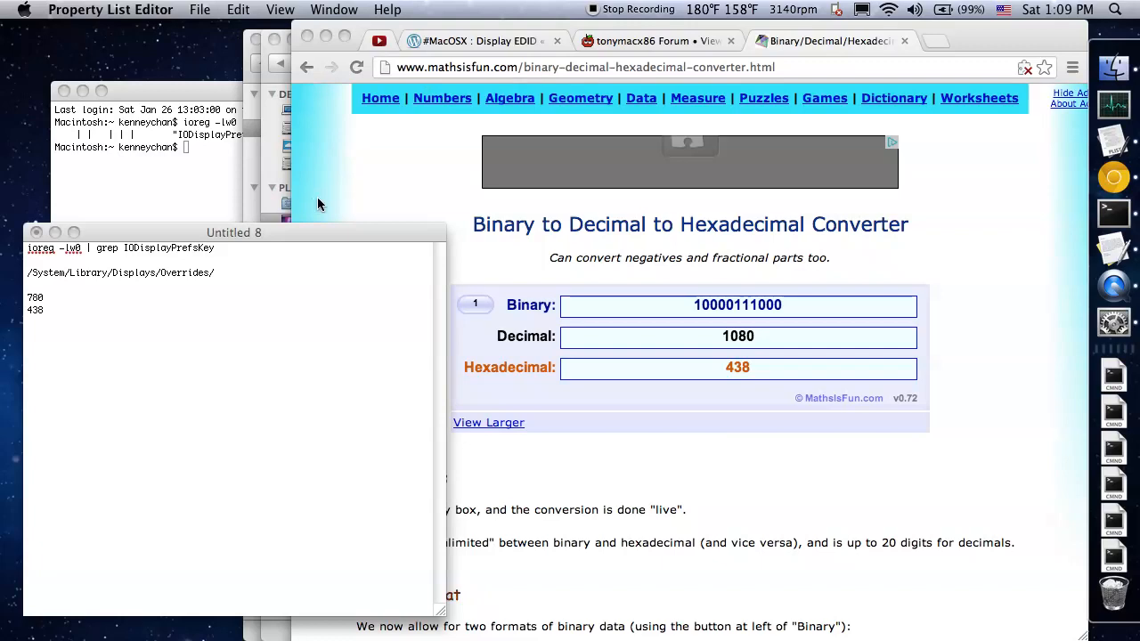
# Switch to Finder and arrange the Desktop and Fortress windows side by side so both file lists are accessible
pyautogui.click(1113, 69)
pyautogui.moveTo(639, 60); pyautogui.dragTo(442, 74)
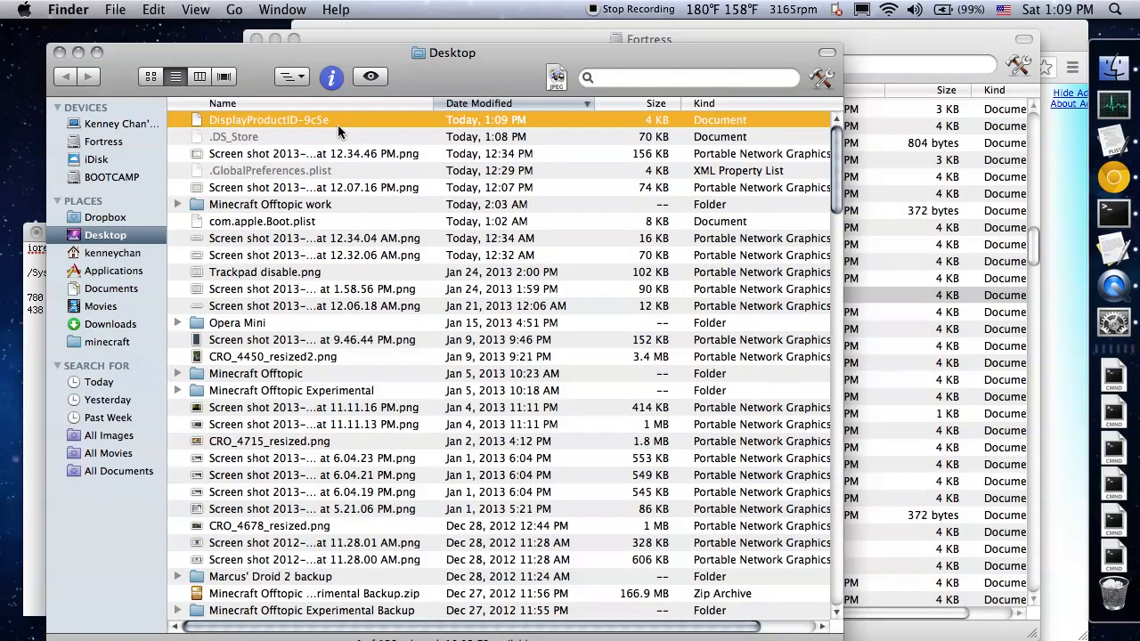
pyautogui.click(935, 230)
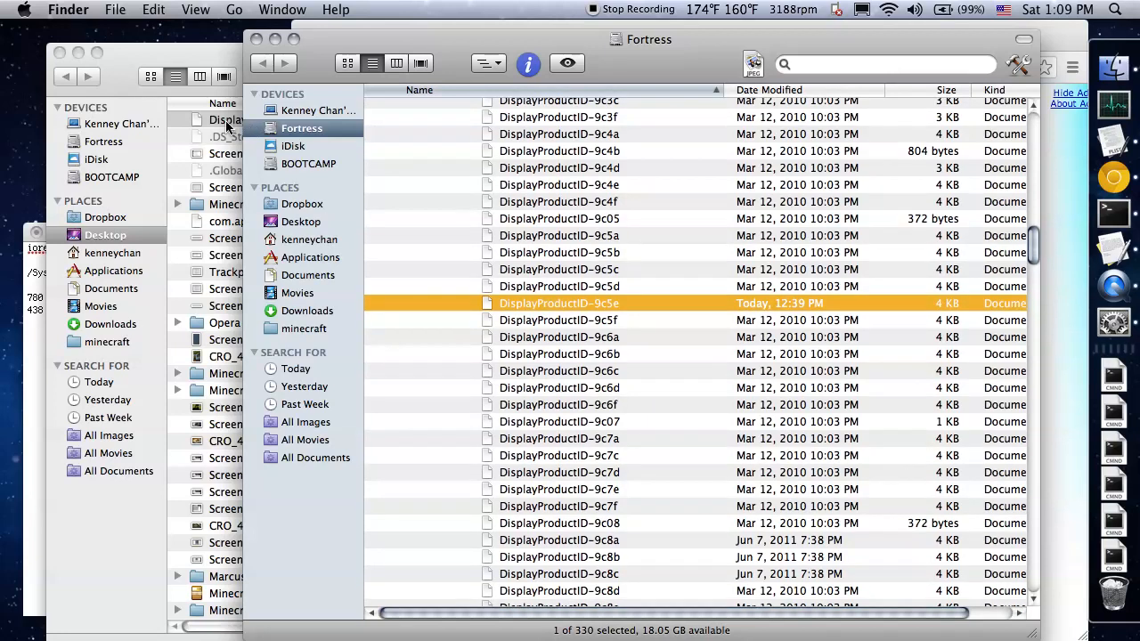
pyautogui.click(229, 122)
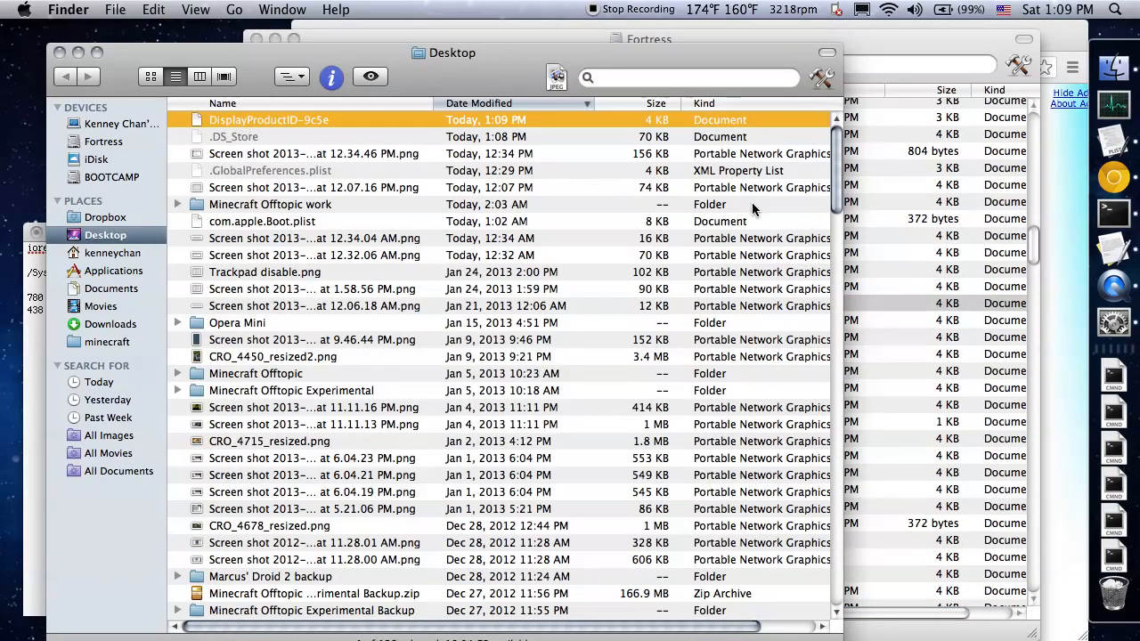
pyautogui.click(891, 232)
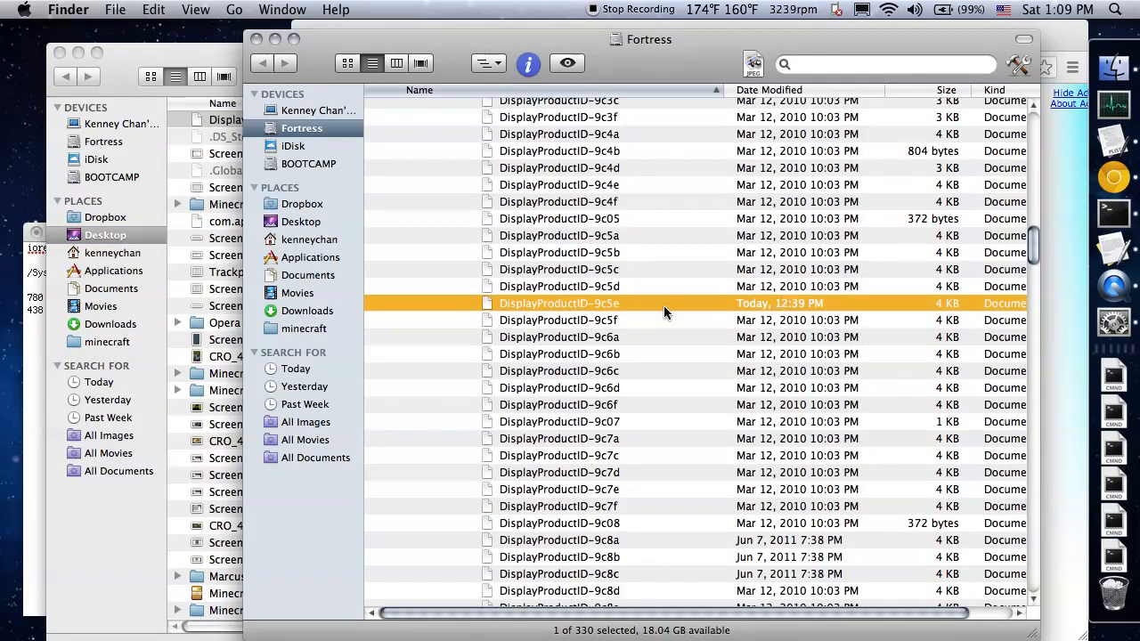
pyautogui.moveTo(464, 49); pyautogui.dragTo(617, 40)
pyautogui.click(307, 50)
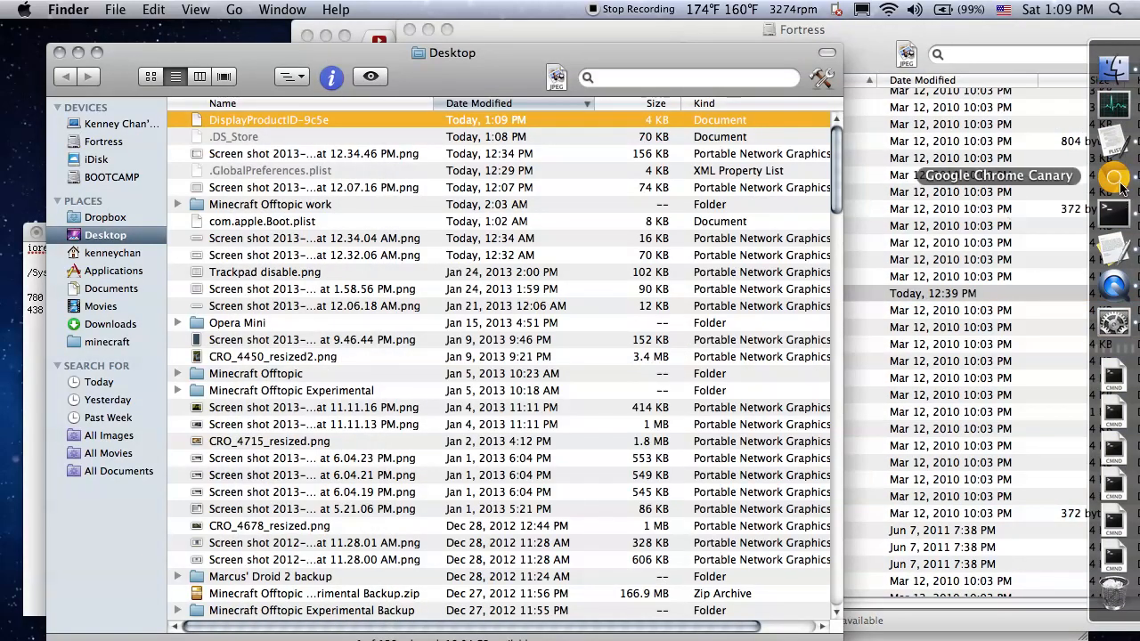
pyautogui.moveTo(862, 51); pyautogui.dragTo(1027, 51)
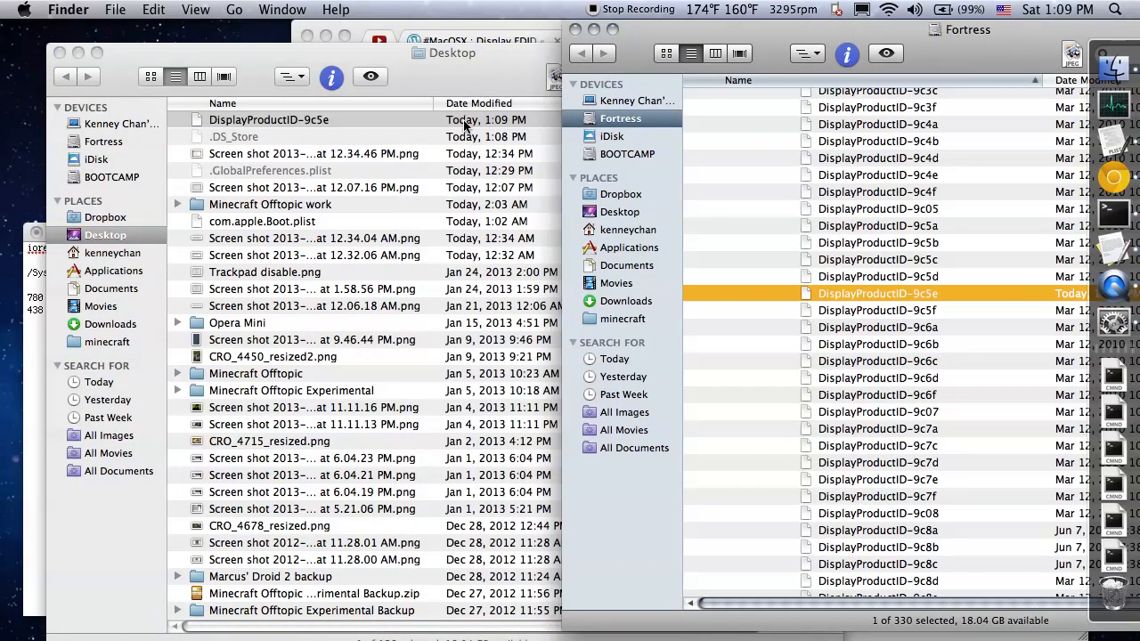
# Try to move the edited DisplayProductID-9c5e file from the Desktop into the Fortress file list, and undo the move
pyautogui.click(420, 137)
pyautogui.moveTo(372, 119); pyautogui.dragTo(946, 296)
pyautogui.scroll(5, 930, 302)
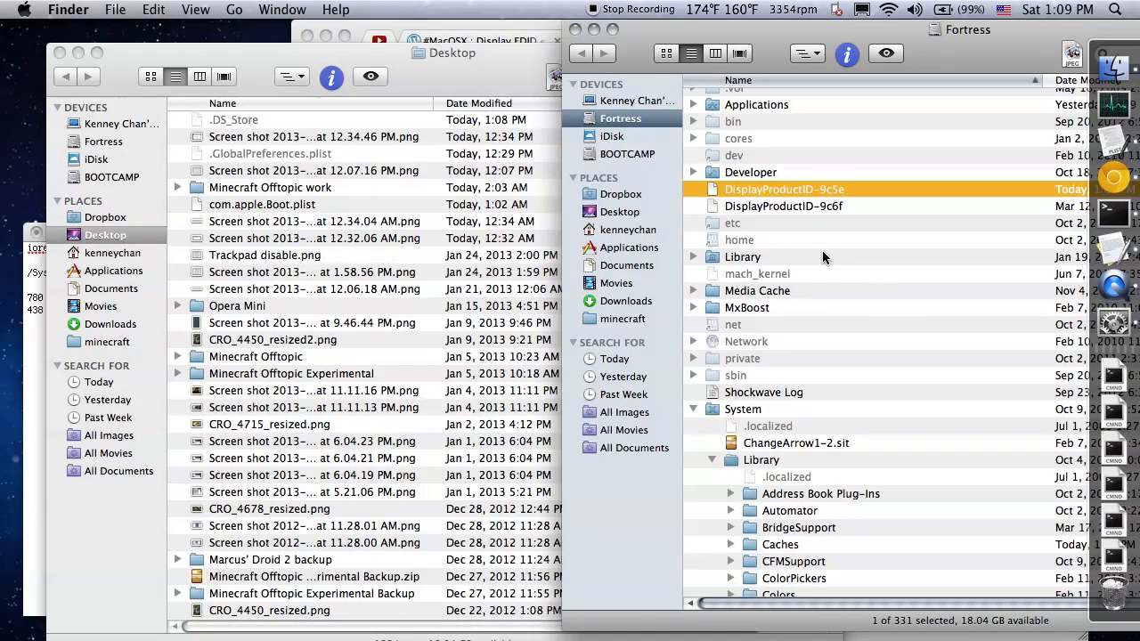
pyautogui.press('super+z')
# Locate the DisplayVendorID-610 folder in the Fortress file list and open it
pyautogui.scroll(-15, 775, 206)
pyautogui.scroll(6, 862, 120)
pyautogui.doubleClick(877, 193)
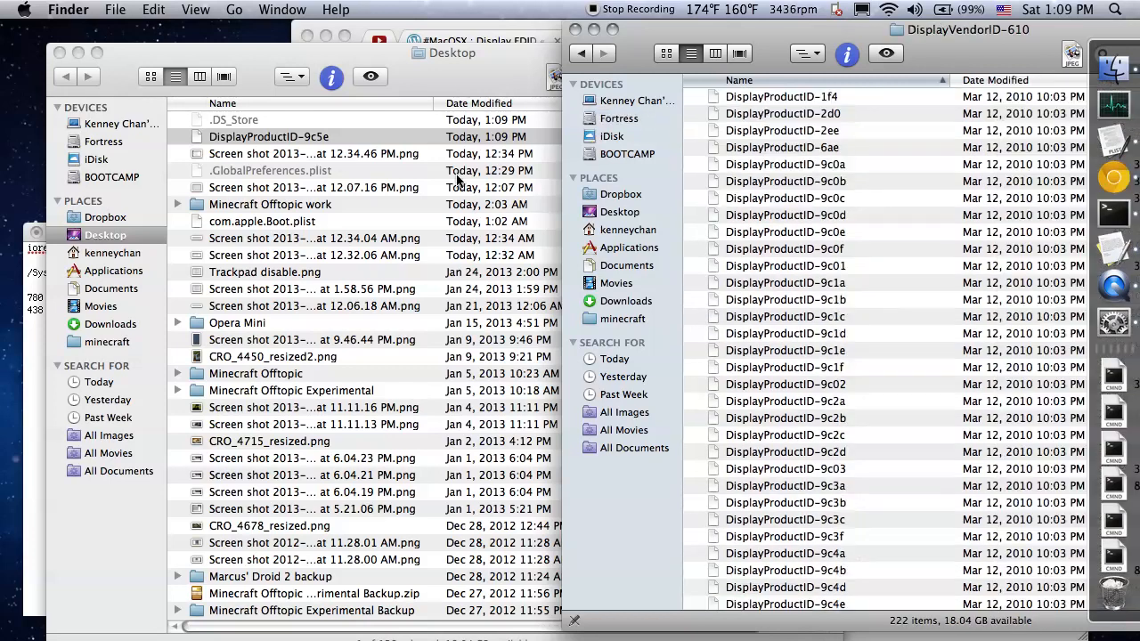
# Move DisplayProductID-9c5e from the Desktop into DisplayVendorID-610, replacing the older file and authenticating with the account password
pyautogui.moveTo(287, 140); pyautogui.dragTo(908, 268)
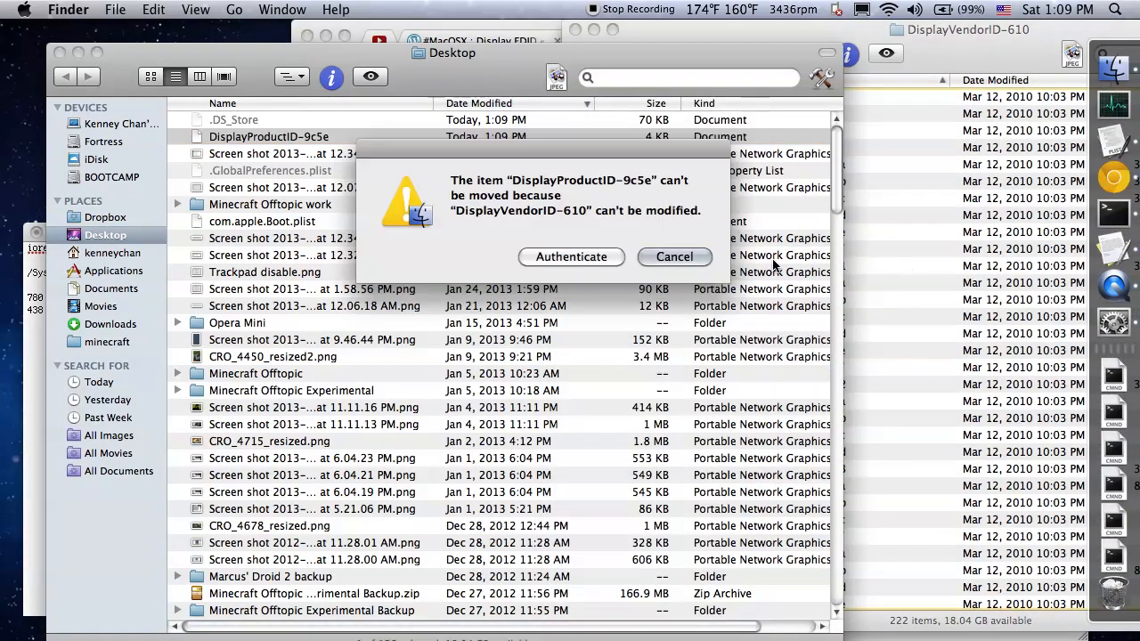
pyautogui.click(599, 258)
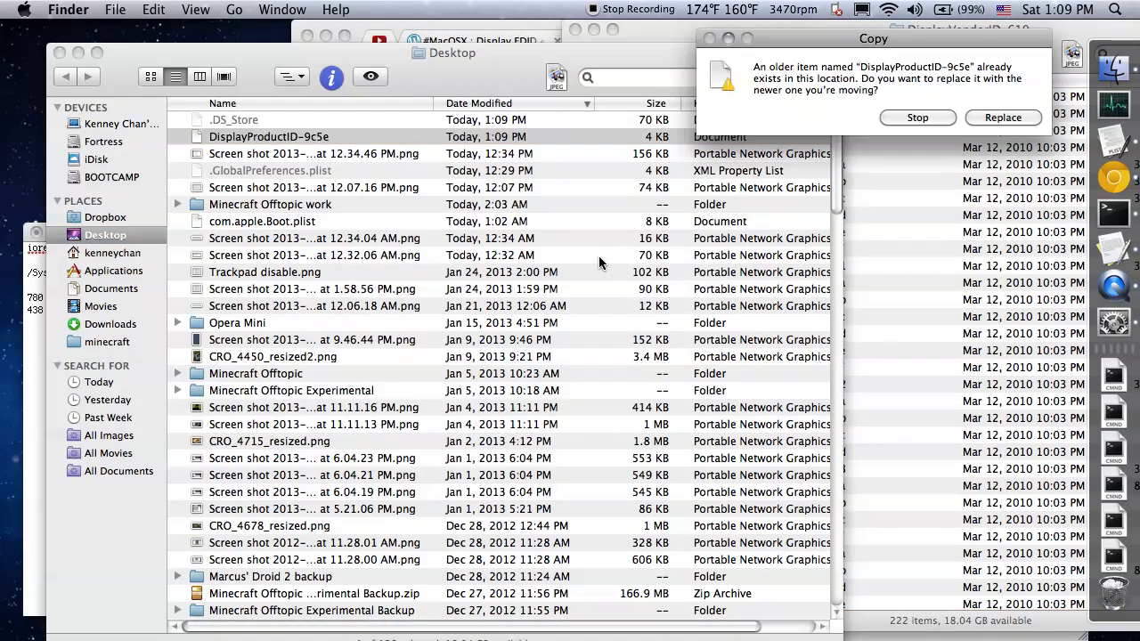
pyautogui.click(1003, 116)
pyautogui.write('•••••')
pyautogui.press('Return')
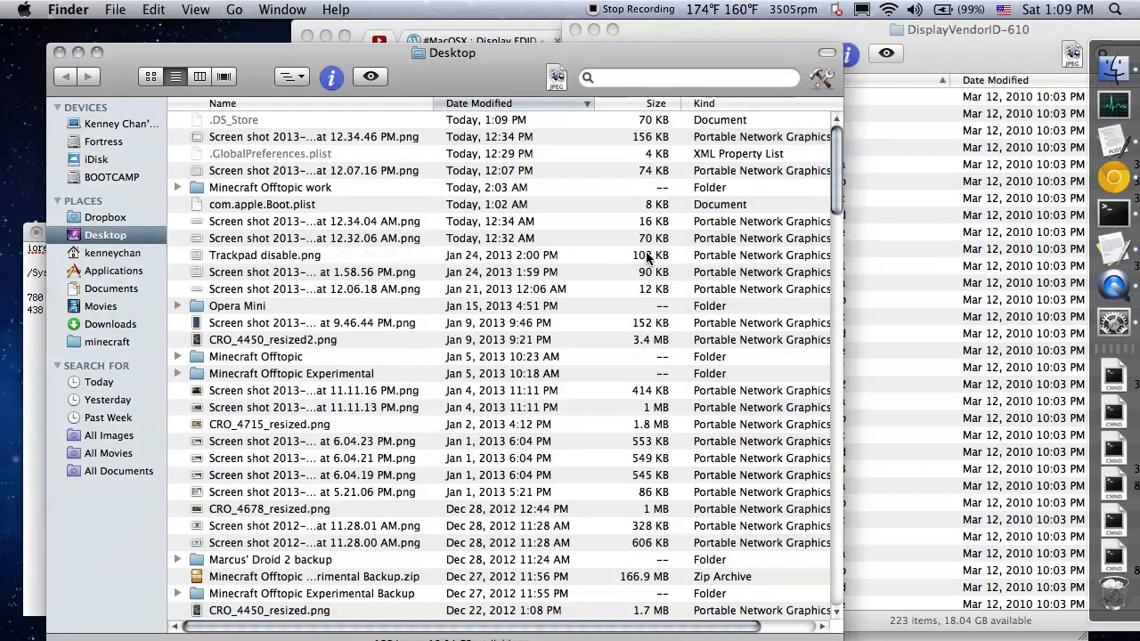
# Look through the DisplayVendorID-610 folder and check the list of available display resolutions
pyautogui.click(912, 261)
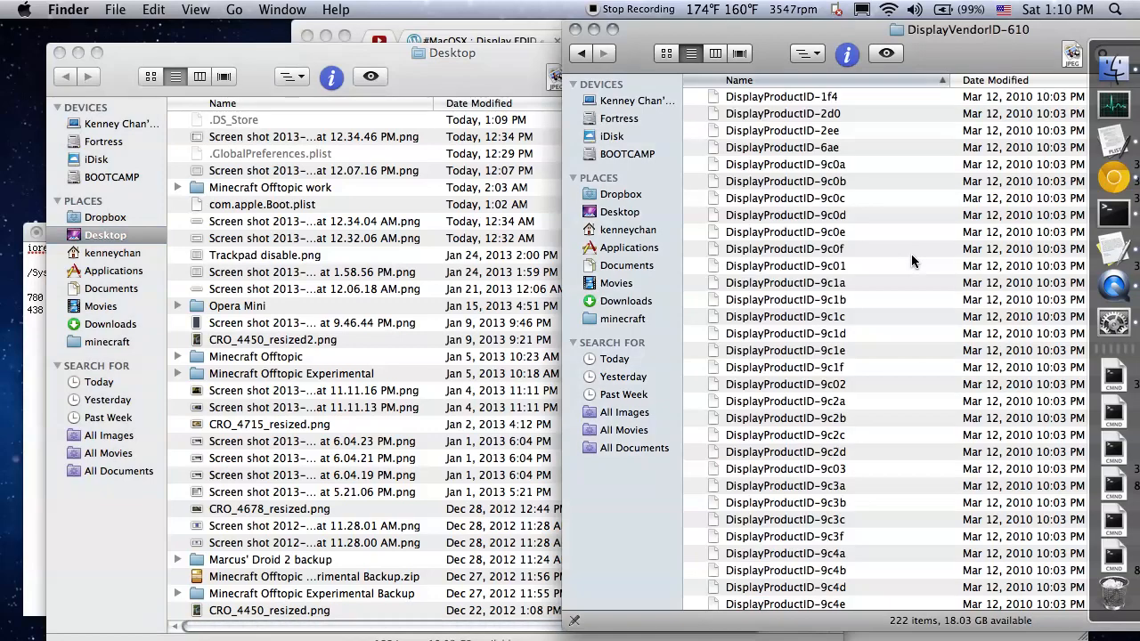
pyautogui.scroll(-3, 912, 261)
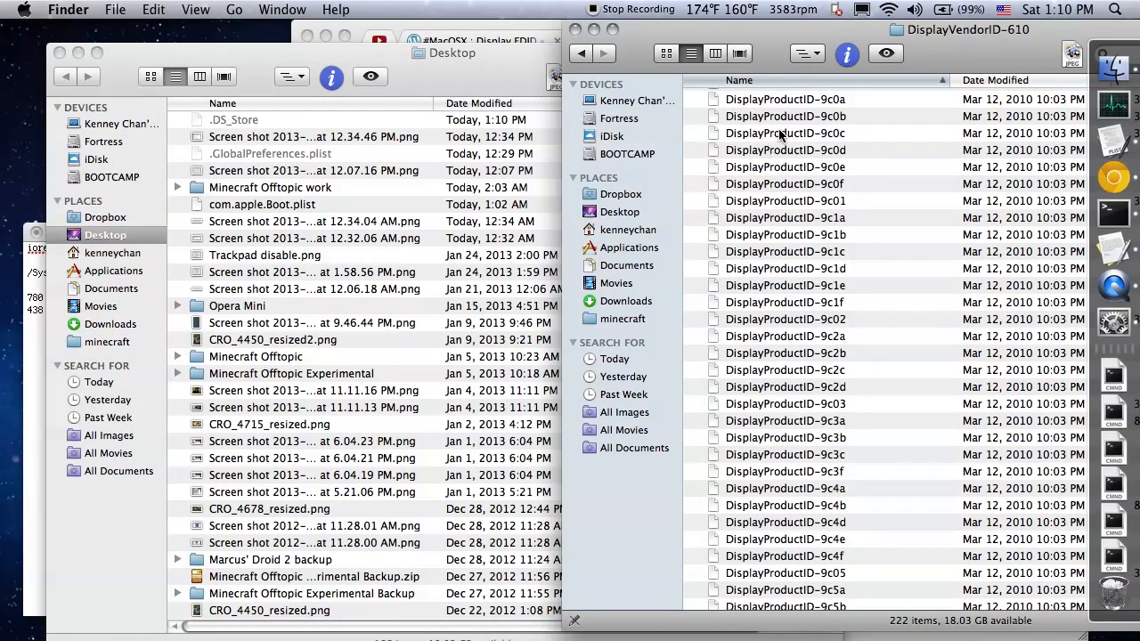
pyautogui.click(857, 13)
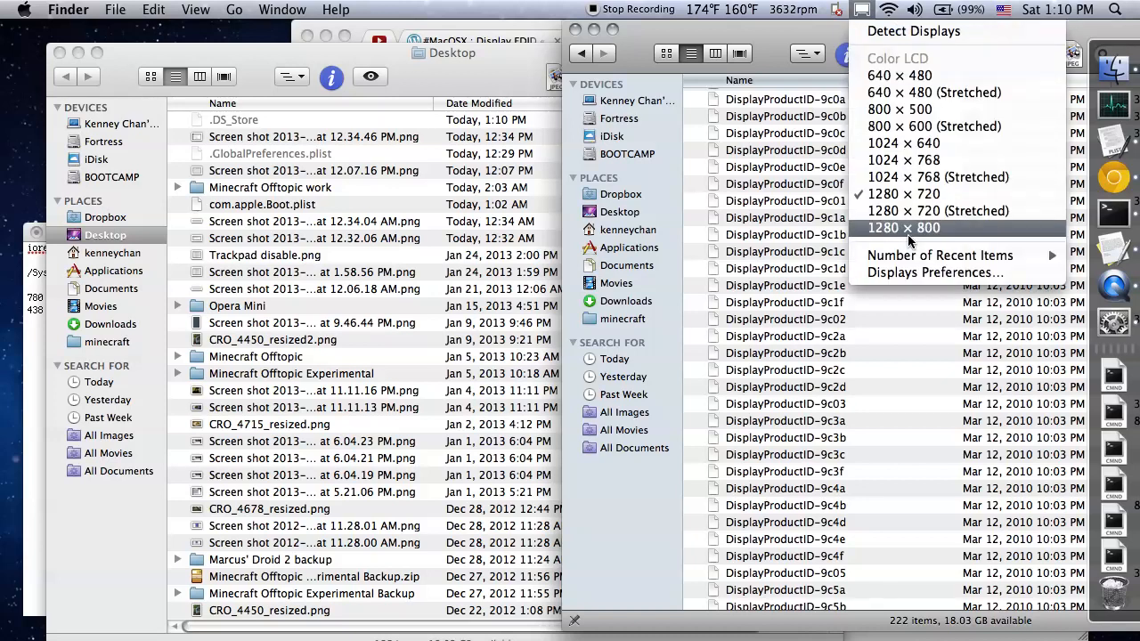
pyautogui.click(878, 324)
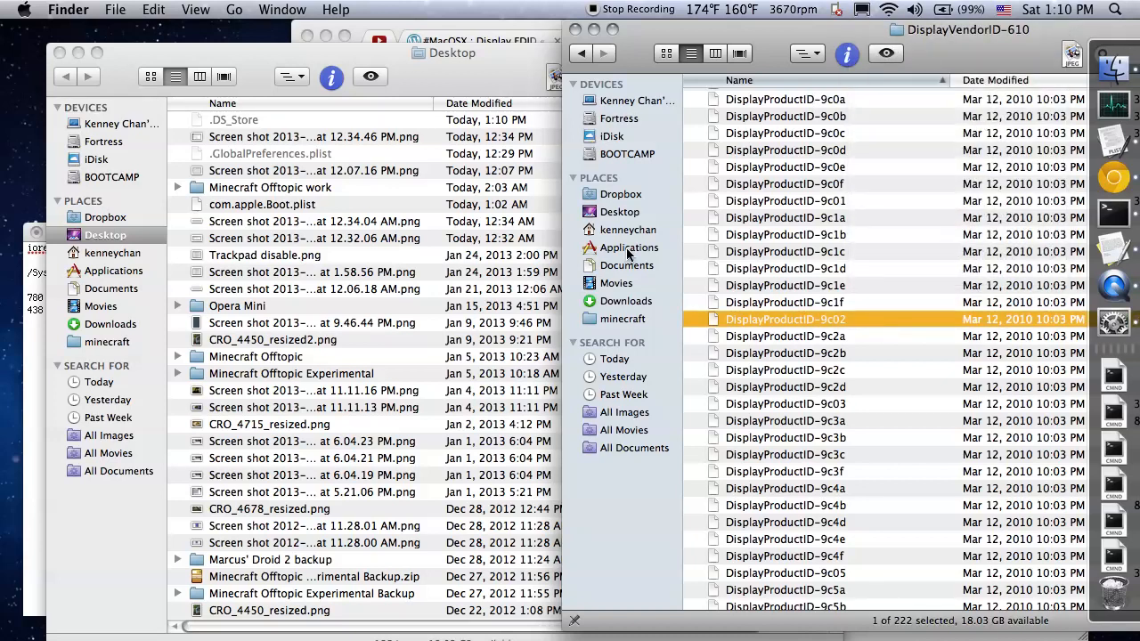
# Close the Desktop Finder window and switch to the binary-decimal-hexadecimal converter page in Chrome
pyautogui.click(52, 54)
pyautogui.click(59, 53)
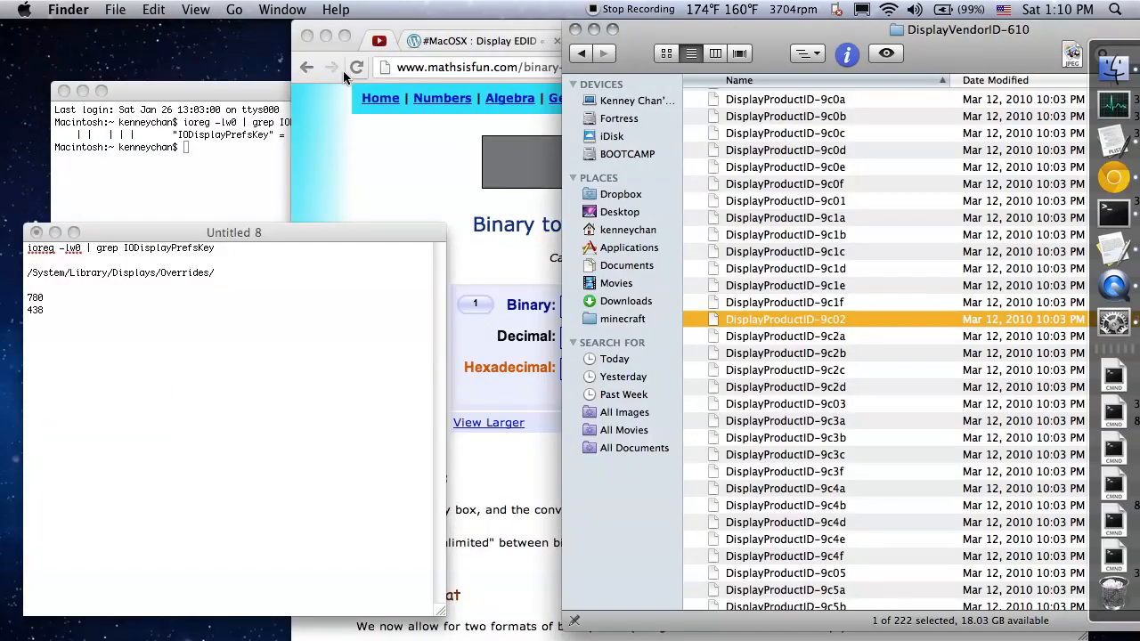
pyautogui.click(334, 127)
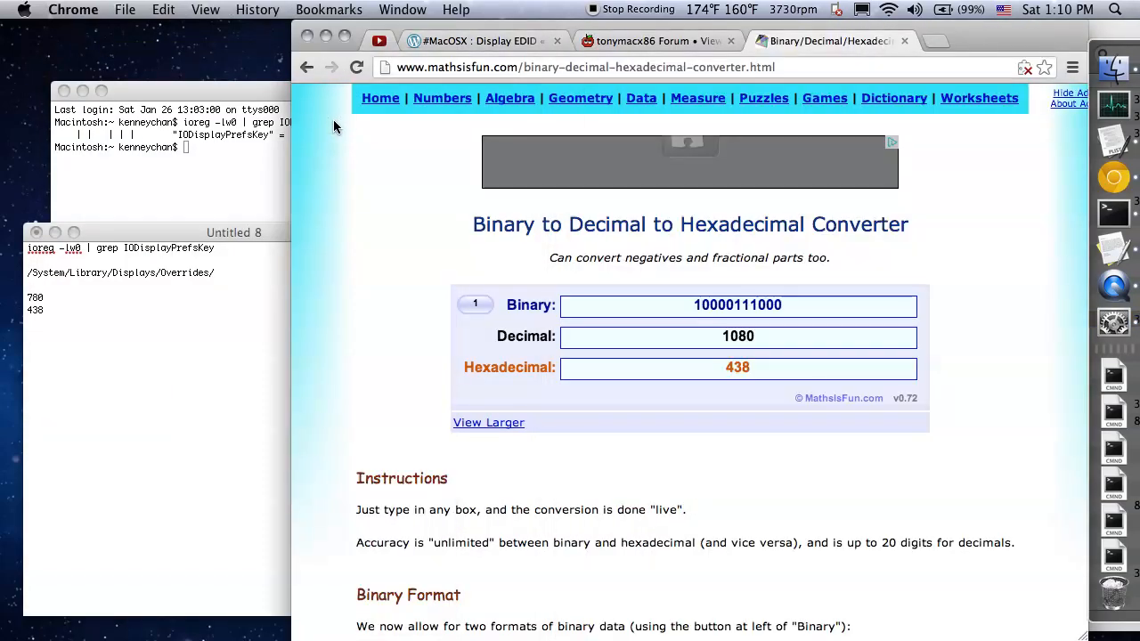